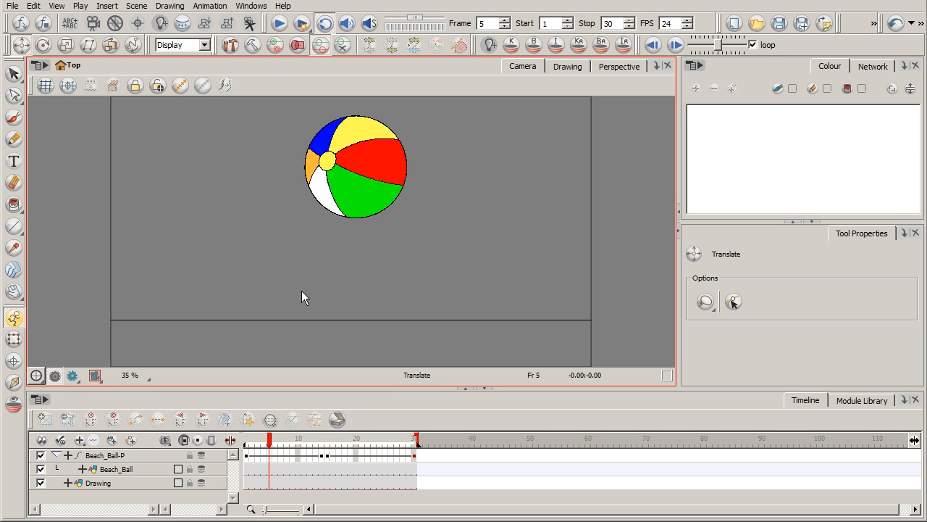
Step: Examine the ball's existing fall between frames 5 and 15, and return to frame 1
{"action": "mouse_move", "coordinate": [269, 439]}
{"action": "left_mouse_down"}
{"action": "mouse_move", "coordinate": [251, 441]}
{"action": "mouse_move", "coordinate": [408, 458]}
{"action": "mouse_move", "coordinate": [248, 451]}
{"action": "mouse_move", "coordinate": [270, 448]}
{"action": "left_mouse_up"}
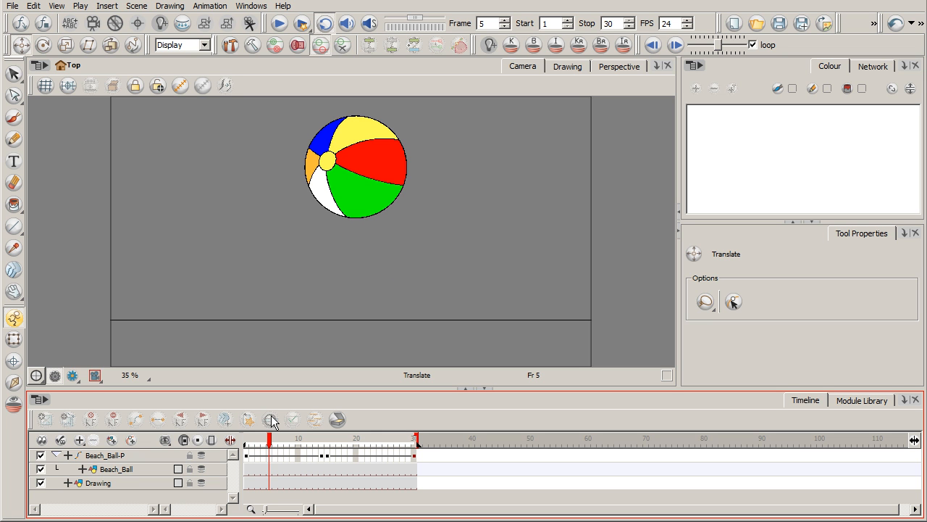
{"action": "mouse_move", "coordinate": [272, 447]}
{"action": "left_mouse_down"}
{"action": "mouse_move", "coordinate": [352, 452]}
{"action": "mouse_move", "coordinate": [275, 450]}
{"action": "left_mouse_up"}
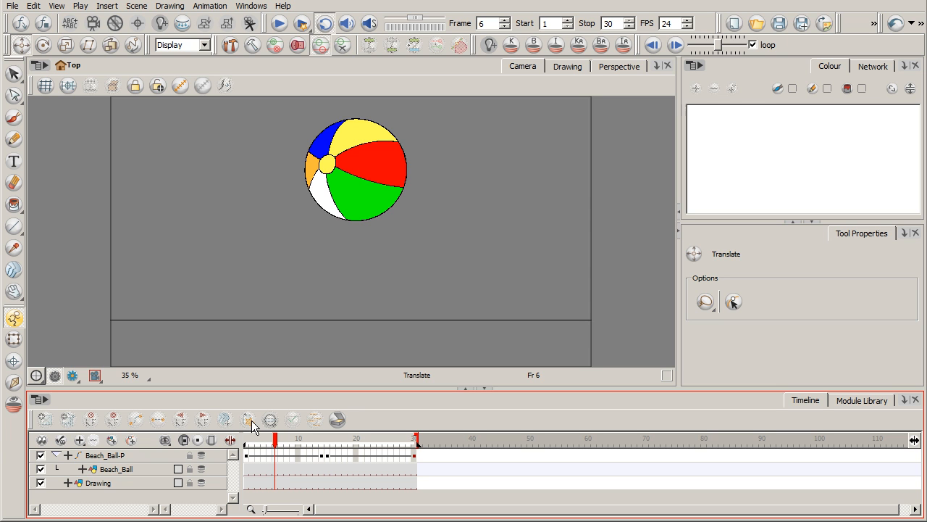
{"action": "mouse_move", "coordinate": [276, 443]}
{"action": "left_mouse_down"}
{"action": "mouse_move", "coordinate": [325, 449]}
{"action": "mouse_move", "coordinate": [293, 449]}
{"action": "left_mouse_up"}
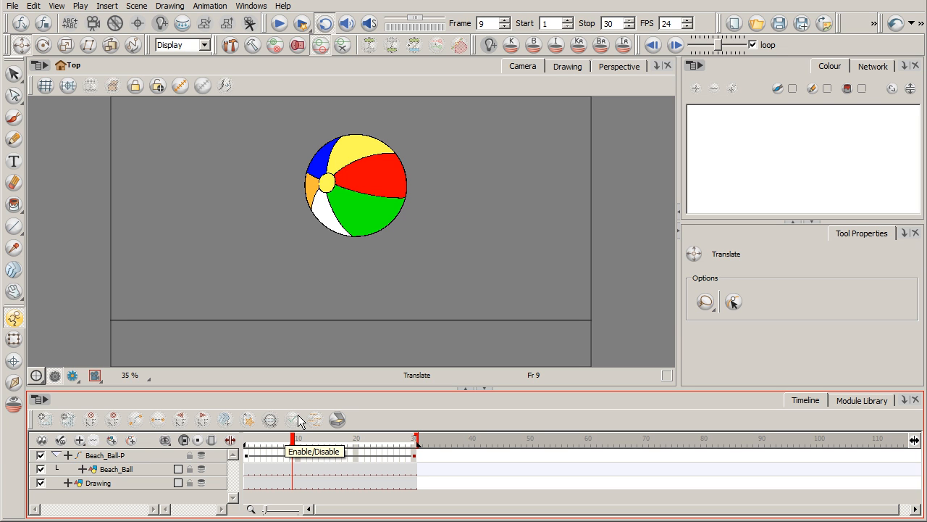
{"action": "left_click_drag", "start_coordinate": [292, 441], "coordinate": [329, 443]}
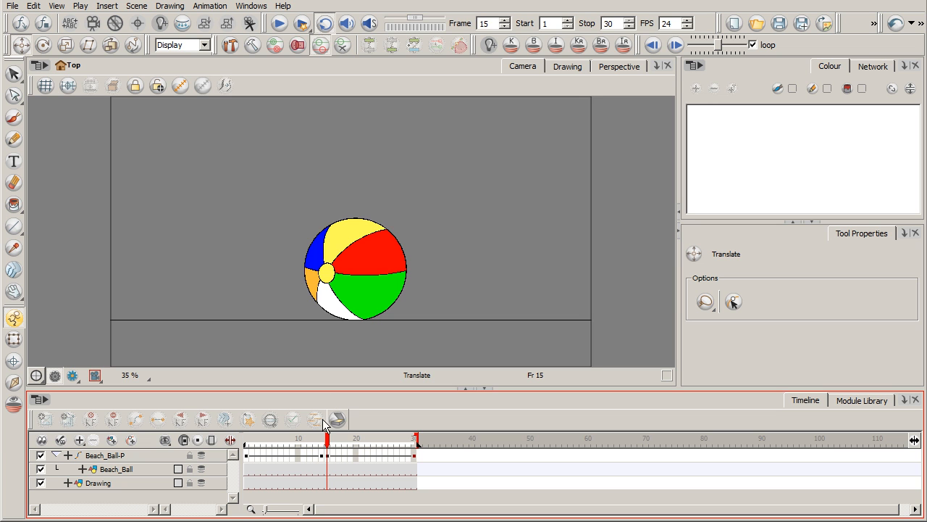
{"action": "left_click_drag", "start_coordinate": [327, 444], "coordinate": [246, 449]}
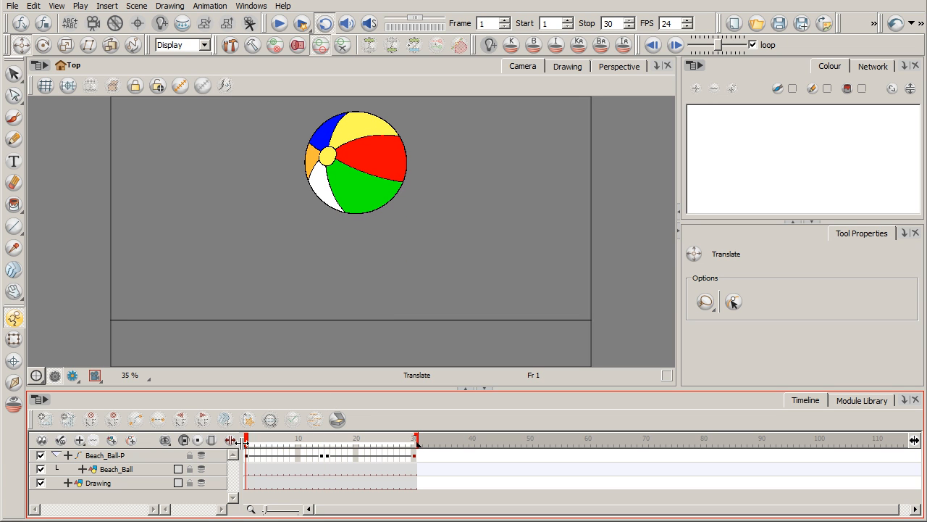
Step: Add keyframes to the Beach_Ball drawing layer at frames 1 and 30
{"action": "left_click", "coordinate": [132, 468]}
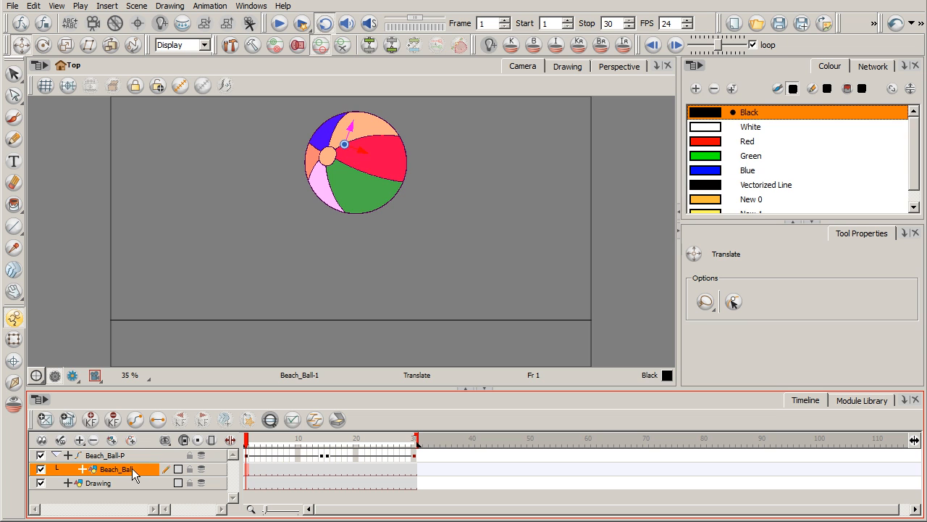
{"action": "left_click", "coordinate": [248, 472]}
{"action": "left_click", "coordinate": [415, 472]}
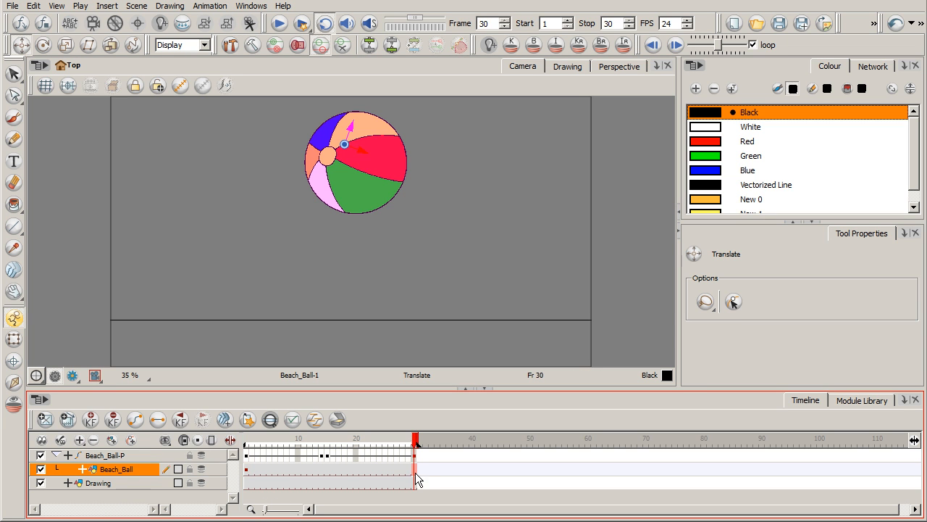
{"action": "key", "text": "F6"}
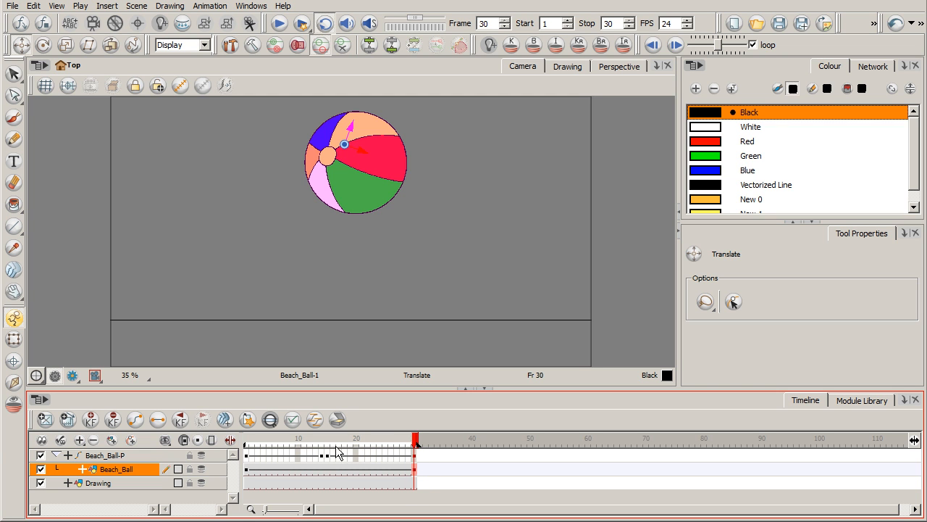
Step: At frame 15, squash the Beach_Ball drawing by reducing its height slightly and widening it with the Transform tool
{"action": "left_click", "coordinate": [327, 473]}
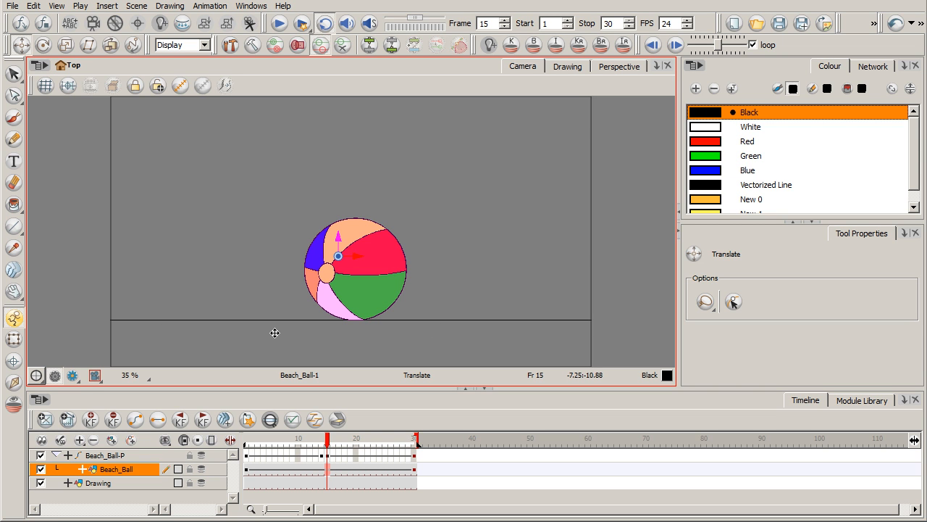
{"action": "left_click", "coordinate": [14, 338]}
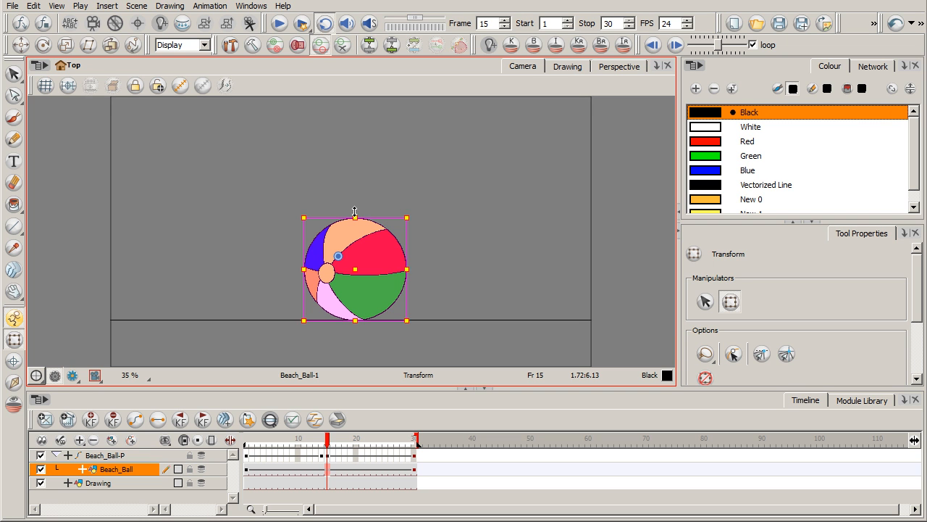
{"action": "left_click_drag", "start_coordinate": [355, 217], "coordinate": [354, 222]}
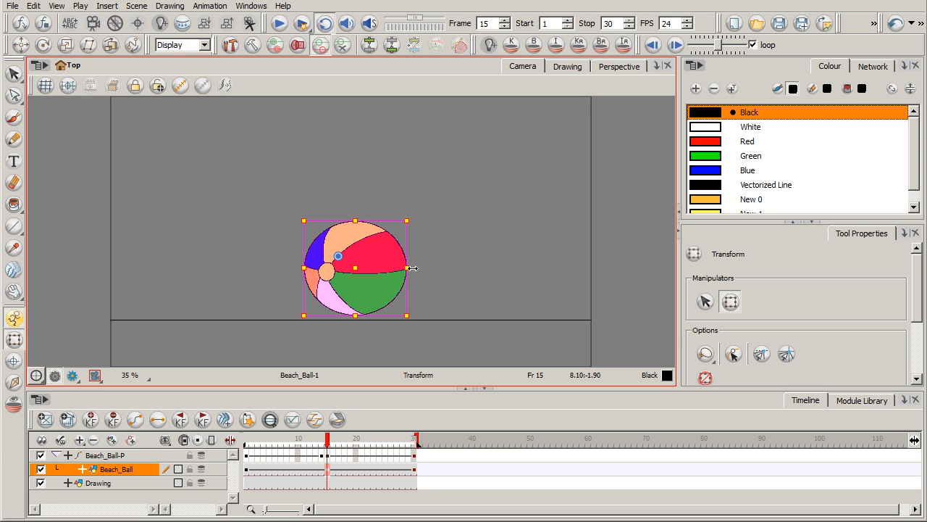
{"action": "left_click_drag", "start_coordinate": [408, 268], "coordinate": [416, 268]}
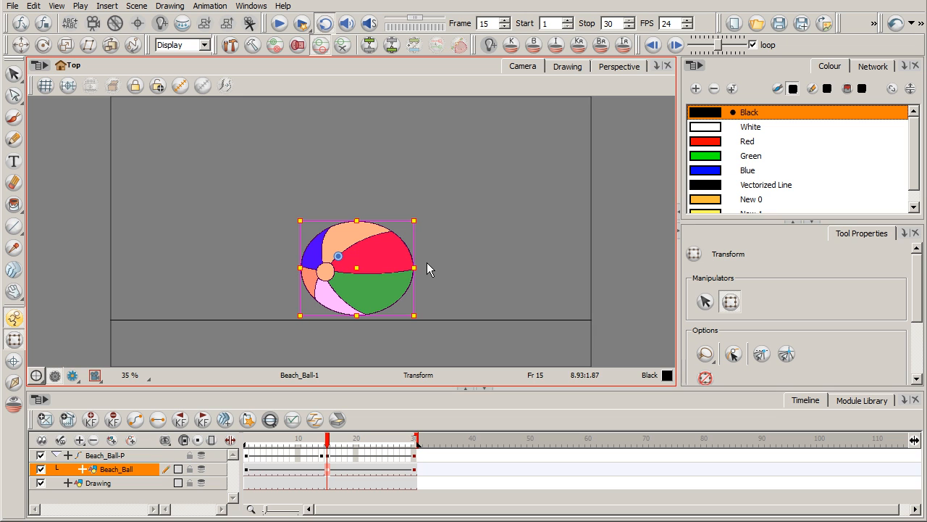
{"action": "left_click_drag", "start_coordinate": [357, 215], "coordinate": [358, 215]}
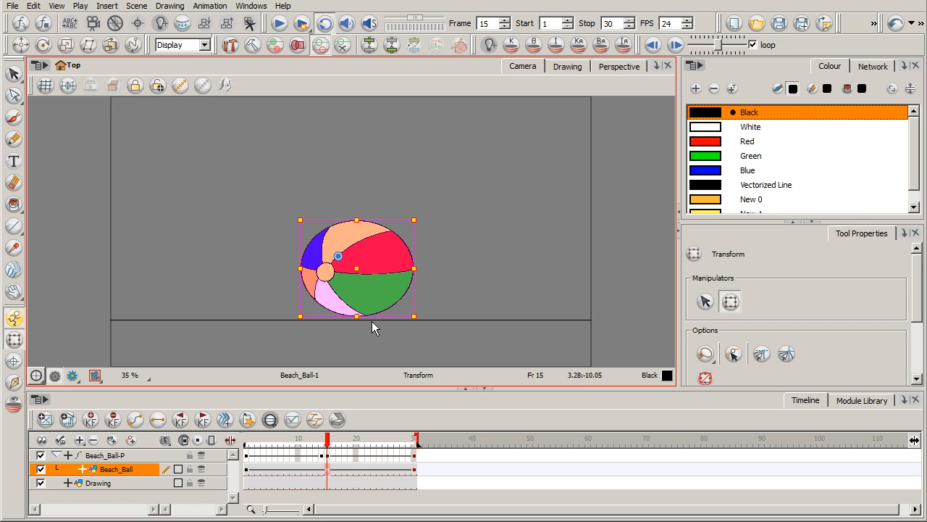
Step: Move the Beach_Ball-P peg down at frame 15 so the squashed ball rests on the ground line
{"action": "left_click", "coordinate": [328, 479]}
{"action": "left_click", "coordinate": [329, 456]}
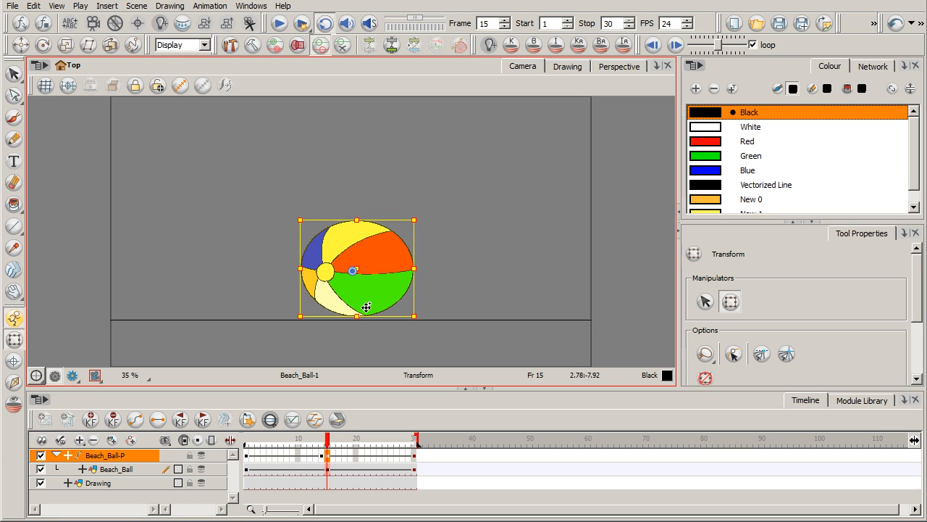
{"action": "left_click", "coordinate": [21, 45]}
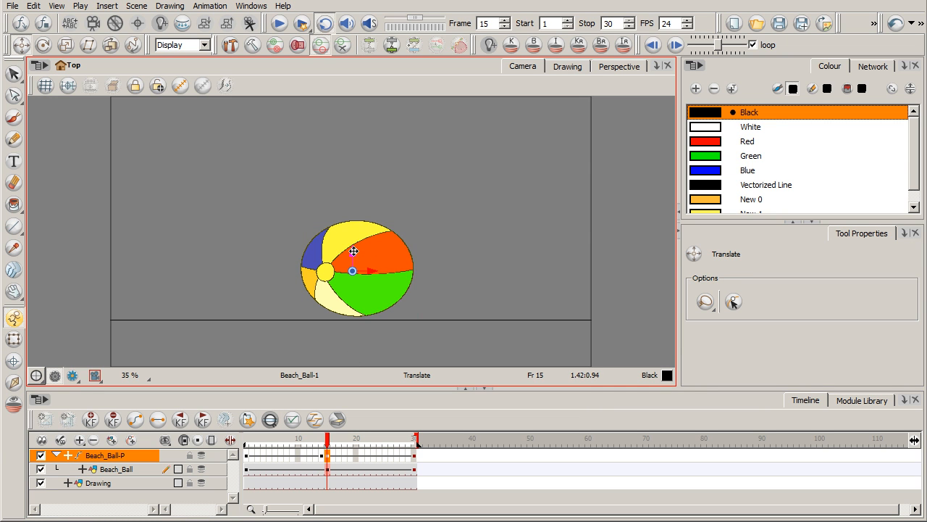
{"action": "left_click_drag", "start_coordinate": [353, 250], "coordinate": [355, 243]}
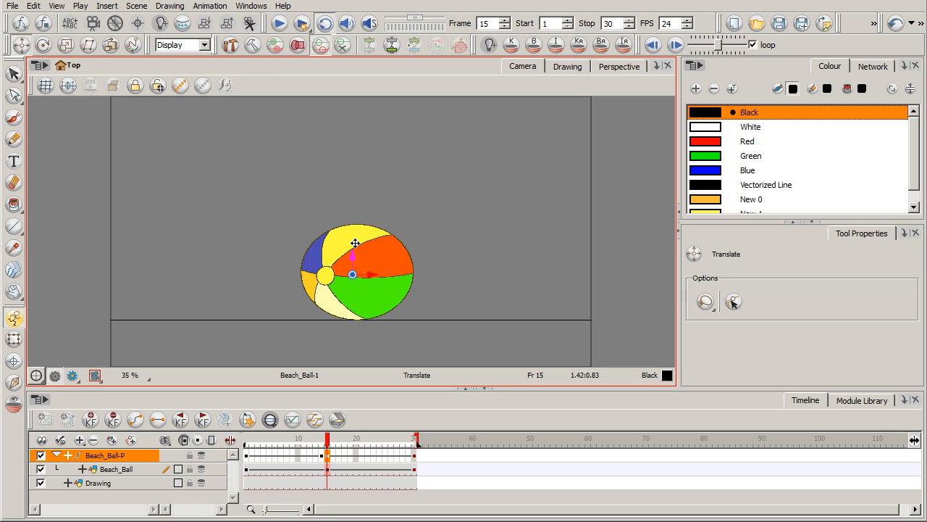
Step: Check the ball's shape at frames 1 and 30, and play the animation from the first frame to review the squash
{"action": "left_click", "coordinate": [248, 439]}
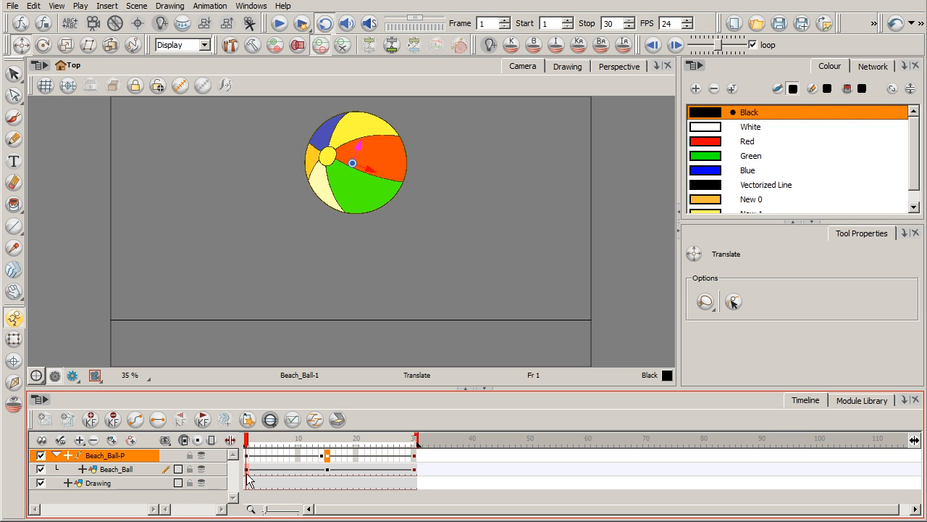
{"action": "left_click", "coordinate": [414, 469]}
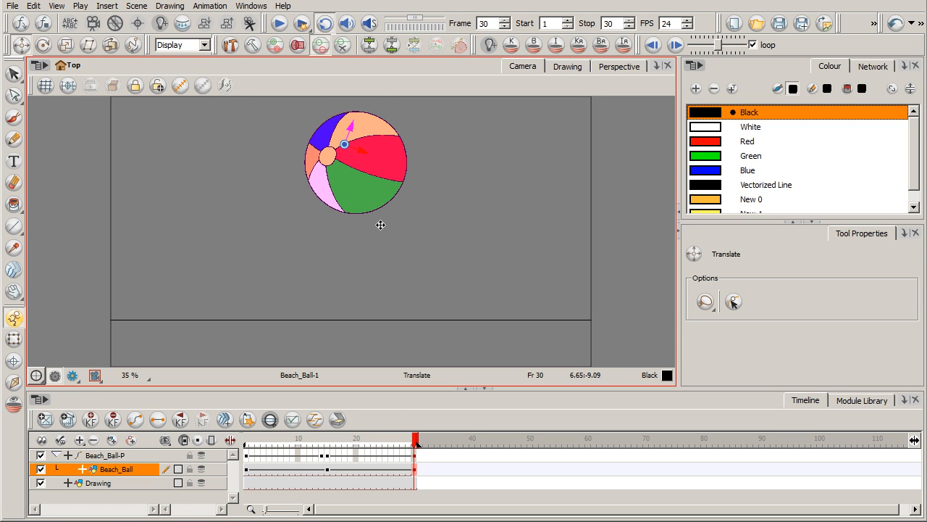
{"action": "left_click", "coordinate": [253, 440]}
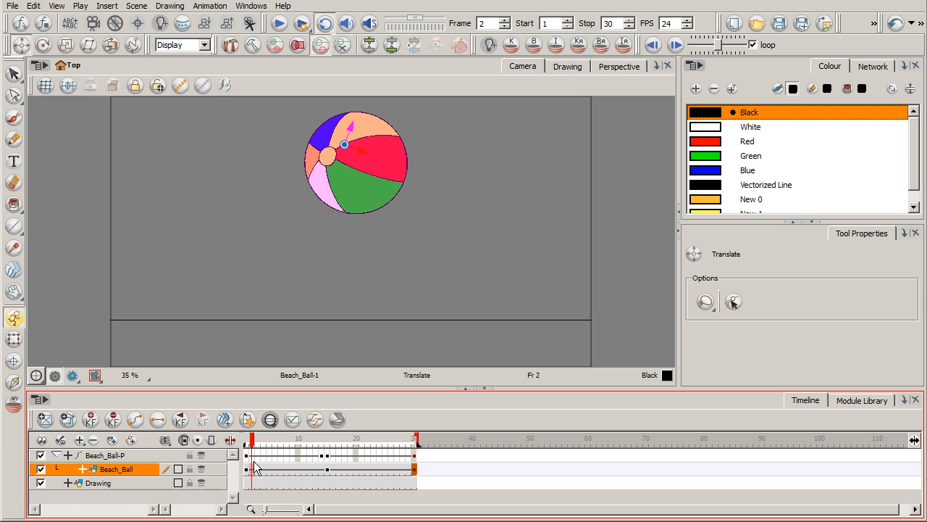
{"action": "left_click", "coordinate": [247, 440]}
{"action": "left_click", "coordinate": [290, 358]}
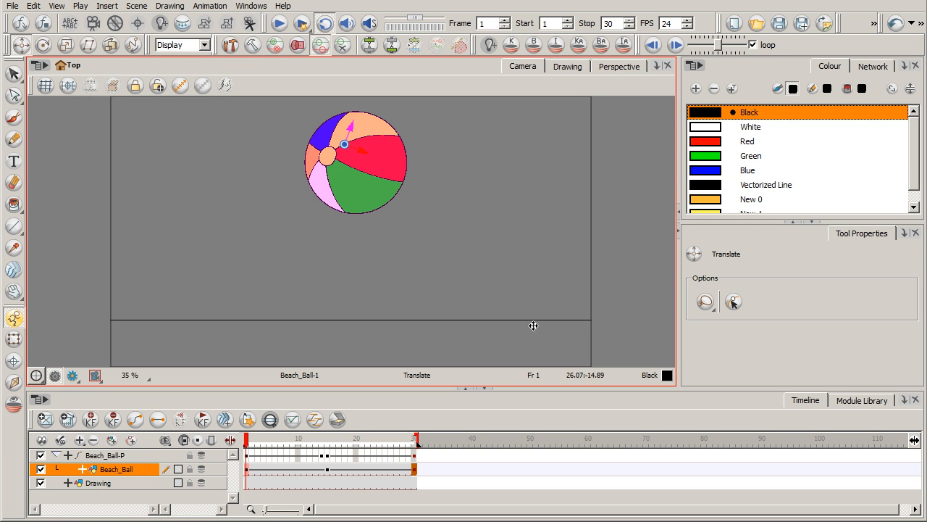
{"action": "left_click", "coordinate": [283, 23]}
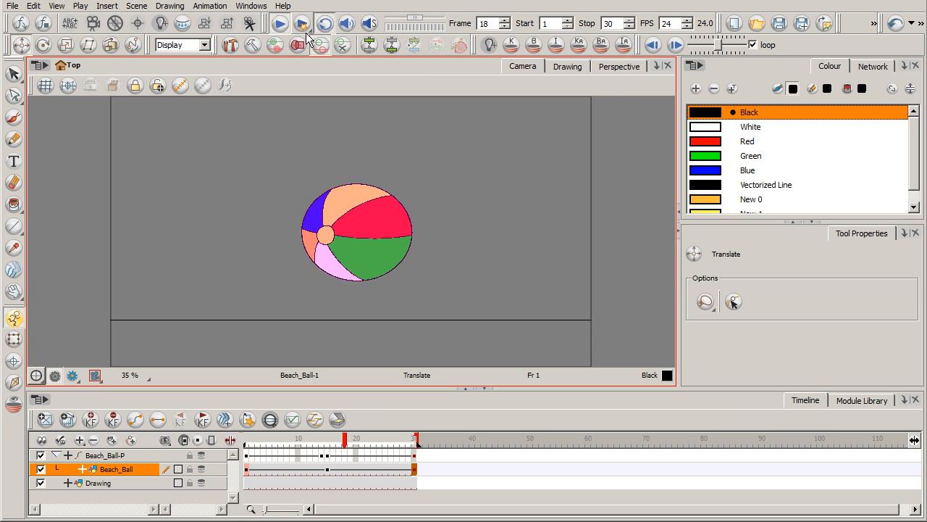
{"action": "left_click", "coordinate": [297, 26]}
Step: At frame 14, stretch the Beach_Ball drawing vertically by narrowing its width and increasing its height with the Transform tool
{"action": "left_click_drag", "start_coordinate": [269, 442], "coordinate": [323, 455]}
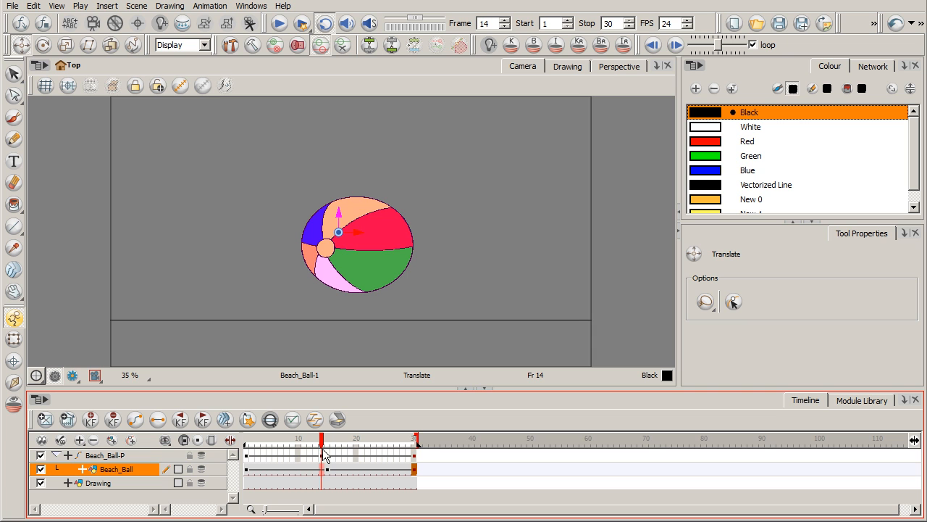
{"action": "left_click", "coordinate": [323, 471]}
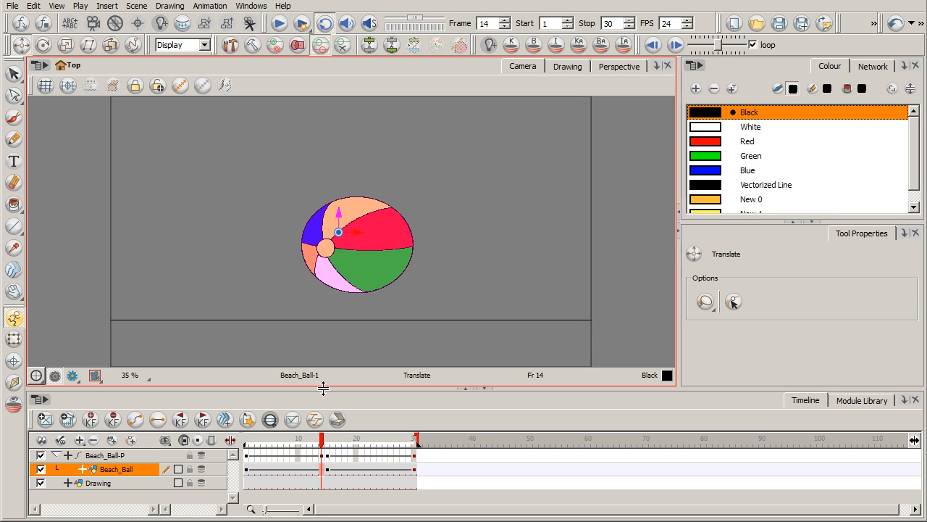
{"action": "left_click", "coordinate": [13, 338]}
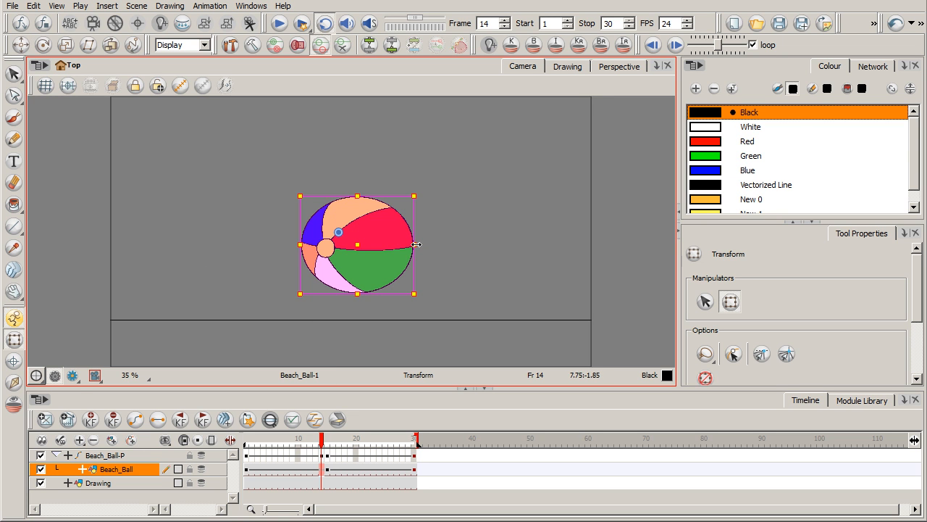
{"action": "left_click_drag", "start_coordinate": [415, 245], "coordinate": [401, 244]}
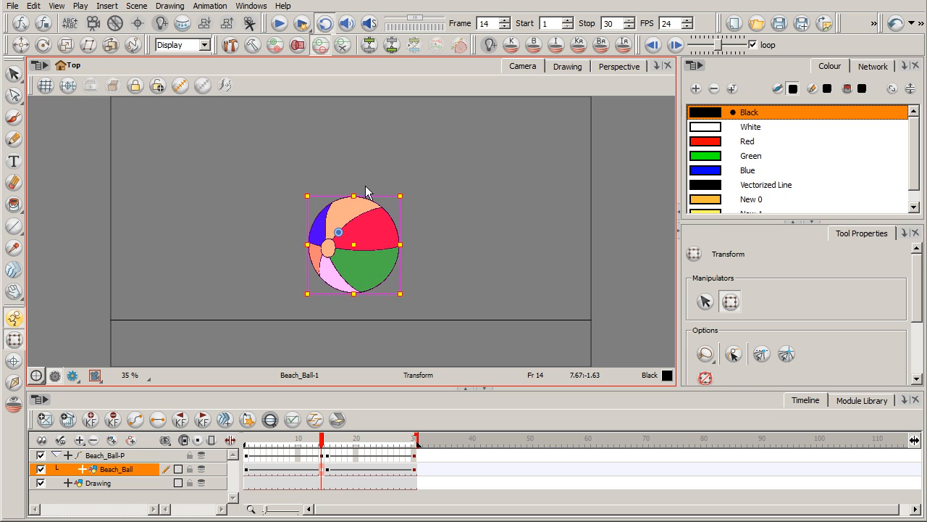
{"action": "left_click_drag", "start_coordinate": [354, 194], "coordinate": [356, 187]}
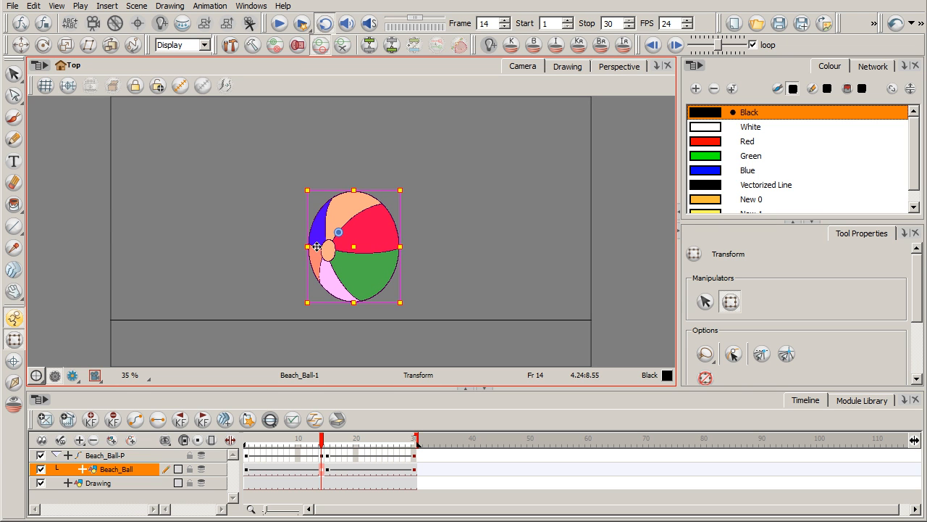
{"action": "left_click_drag", "start_coordinate": [309, 247], "coordinate": [308, 247]}
{"action": "left_click_drag", "start_coordinate": [354, 188], "coordinate": [354, 183]}
{"action": "left_click_drag", "start_coordinate": [355, 182], "coordinate": [355, 187]}
{"action": "left_click_drag", "start_coordinate": [398, 244], "coordinate": [402, 245]}
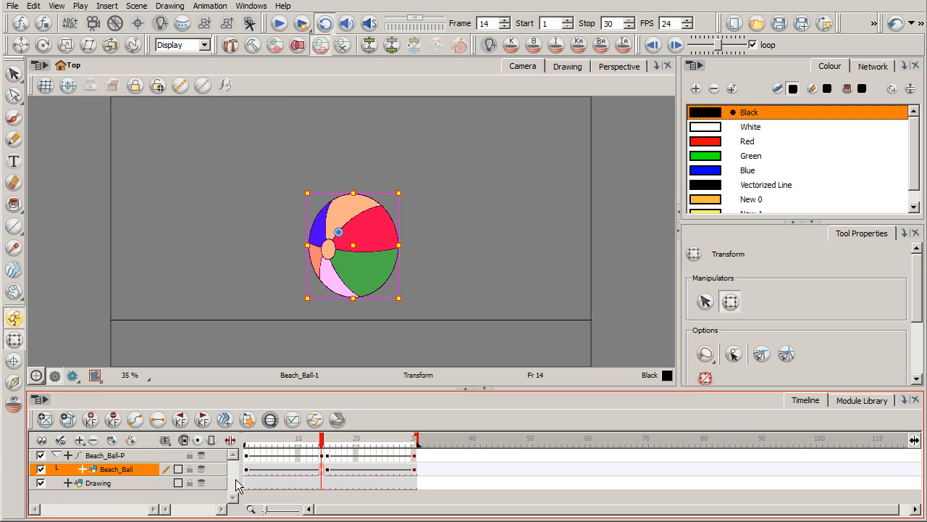
Step: Play the bounce from frame 1 to review the stretch before impact
{"action": "mouse_move", "coordinate": [254, 443]}
{"action": "left_mouse_down"}
{"action": "mouse_move", "coordinate": [245, 444]}
{"action": "mouse_move", "coordinate": [333, 443]}
{"action": "mouse_move", "coordinate": [246, 443]}
{"action": "left_mouse_up"}
{"action": "left_click", "coordinate": [279, 23]}
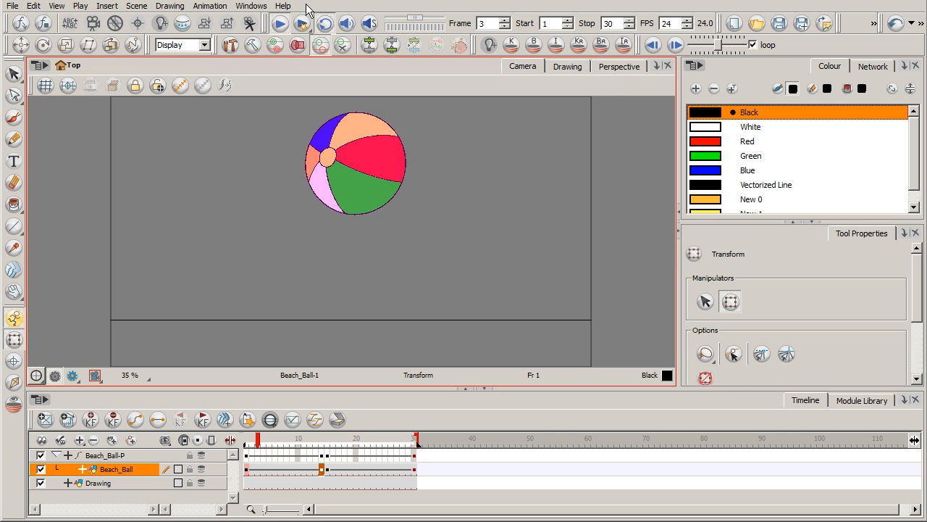
{"action": "left_click", "coordinate": [282, 26]}
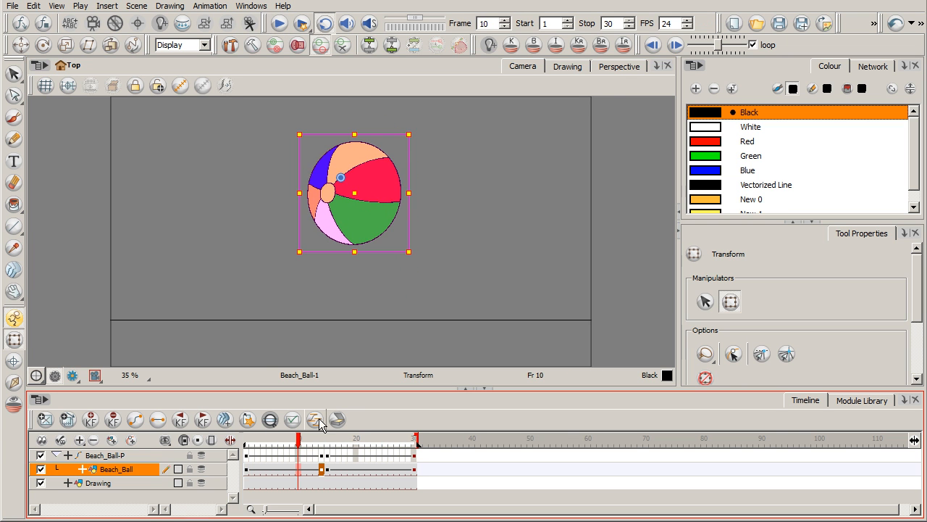
Step: At frame 18, make the Beach_Ball drawing slightly narrower and taller, and play the animation from frame 1
{"action": "left_click_drag", "start_coordinate": [300, 443], "coordinate": [345, 448]}
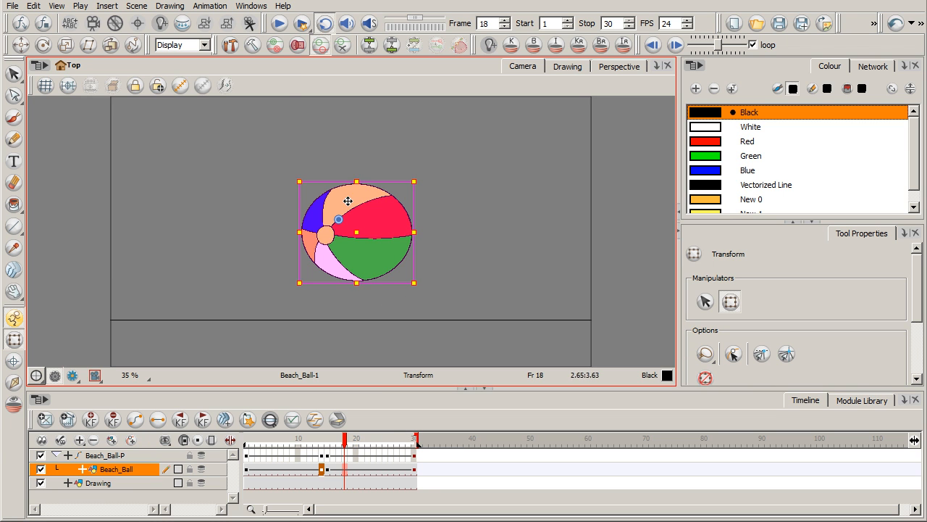
{"action": "left_click", "coordinate": [415, 476]}
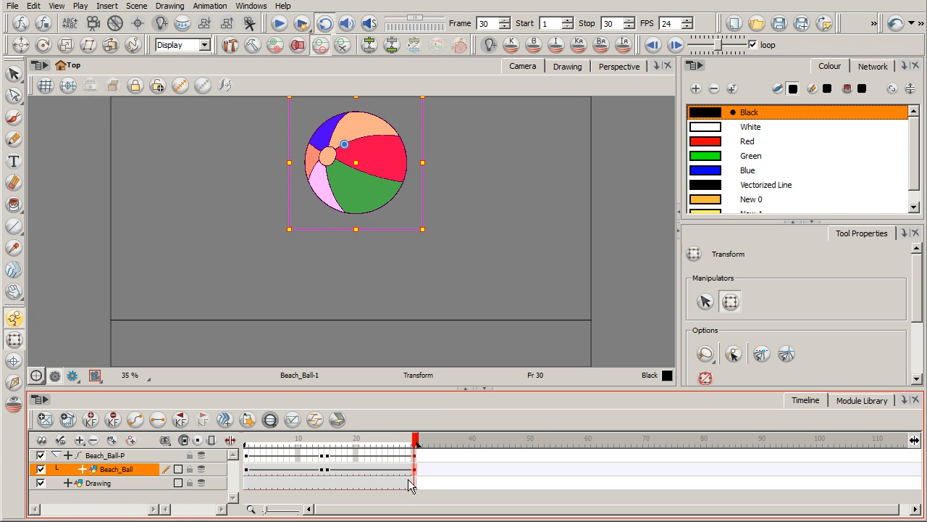
{"action": "left_click", "coordinate": [345, 475]}
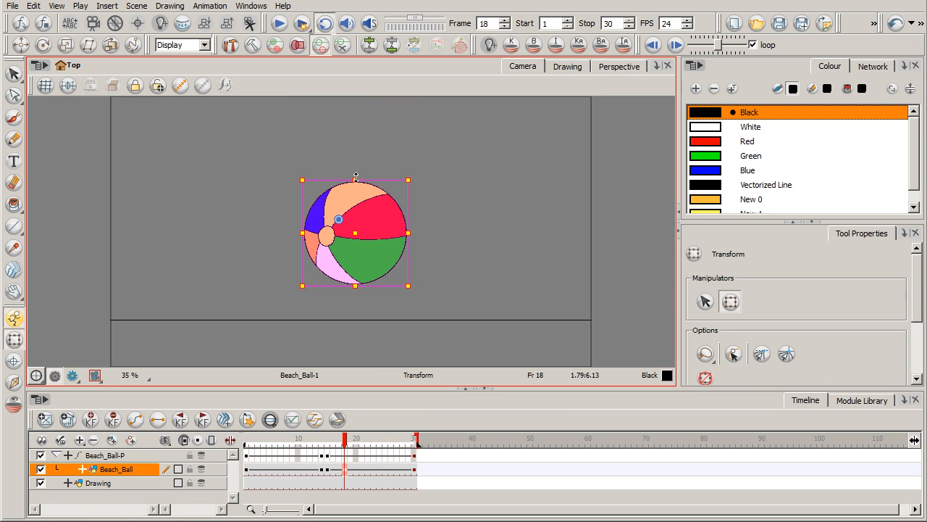
{"action": "left_click_drag", "start_coordinate": [356, 175], "coordinate": [357, 174]}
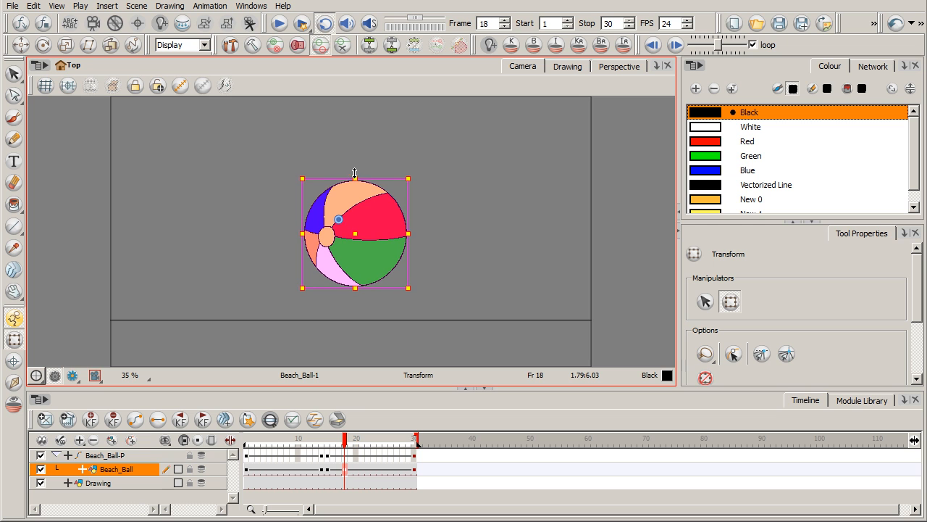
{"action": "left_click_drag", "start_coordinate": [408, 232], "coordinate": [406, 233]}
{"action": "left_click_drag", "start_coordinate": [344, 440], "coordinate": [245, 440]}
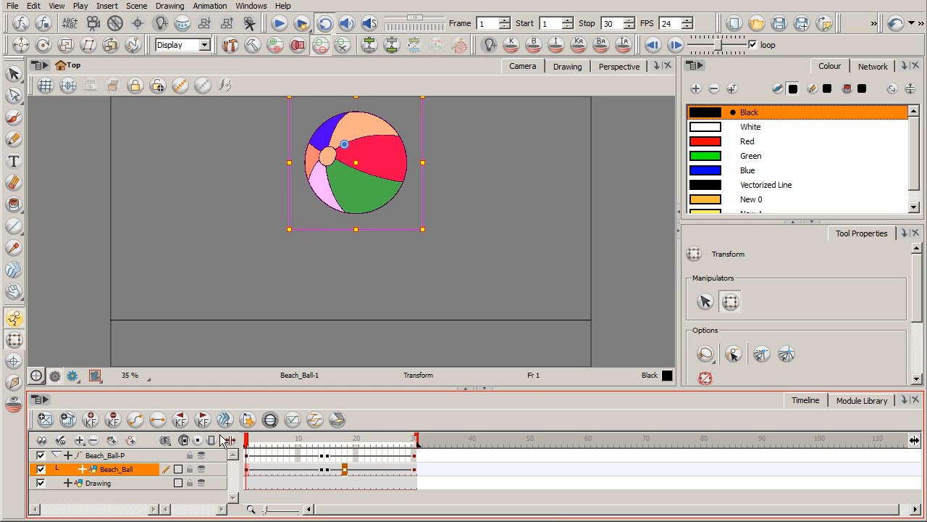
{"action": "left_click", "coordinate": [279, 25]}
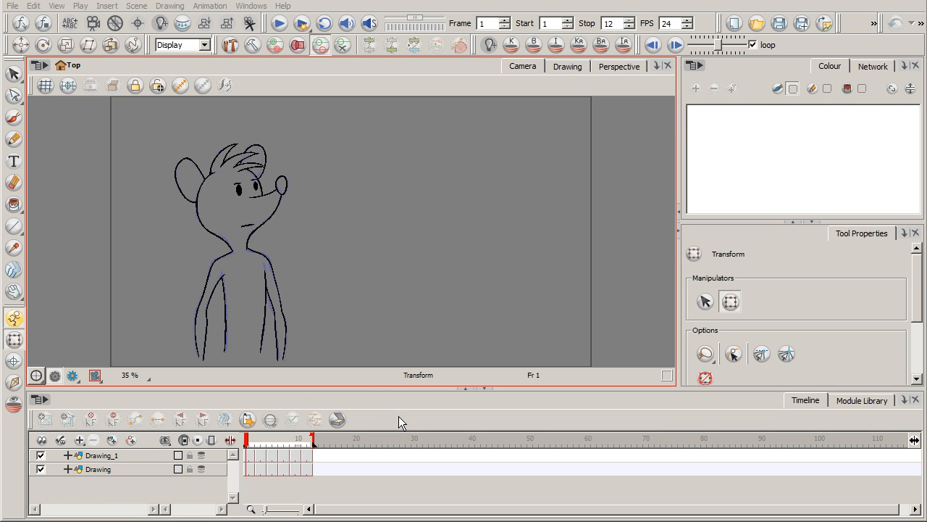
Step: Review the mouse character's head turn by scrubbing between frames 1 and 6, playing the scene and returning to frame 1
{"action": "mouse_move", "coordinate": [248, 443]}
{"action": "left_mouse_down"}
{"action": "mouse_move", "coordinate": [318, 443]}
{"action": "mouse_move", "coordinate": [247, 444]}
{"action": "mouse_move", "coordinate": [311, 443]}
{"action": "mouse_move", "coordinate": [246, 443]}
{"action": "mouse_move", "coordinate": [275, 443]}
{"action": "left_mouse_up"}
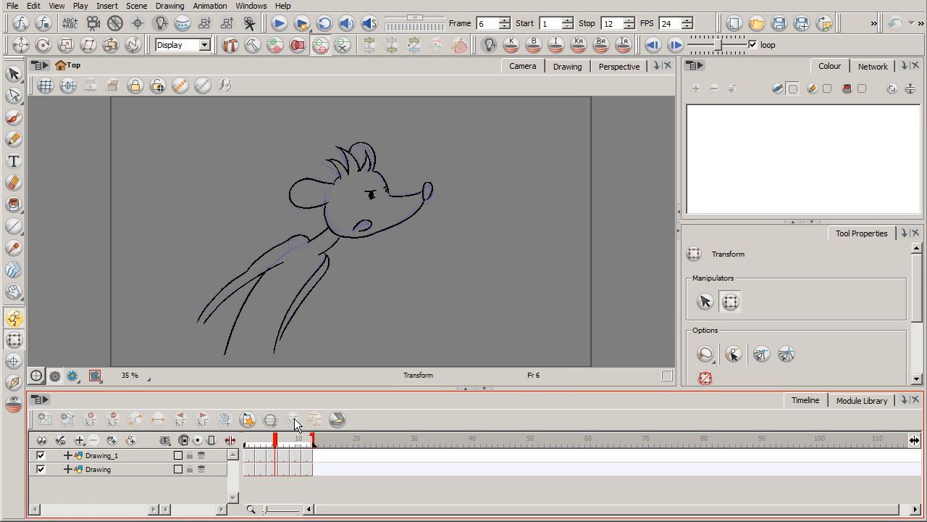
{"action": "left_click_drag", "start_coordinate": [279, 439], "coordinate": [277, 442]}
{"action": "left_click", "coordinate": [247, 439]}
{"action": "left_click", "coordinate": [279, 24]}
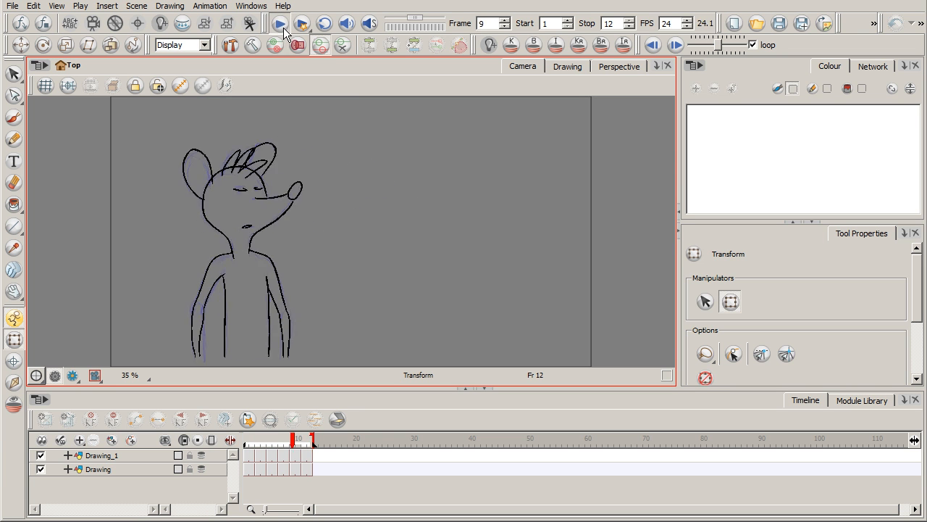
{"action": "left_click", "coordinate": [281, 23]}
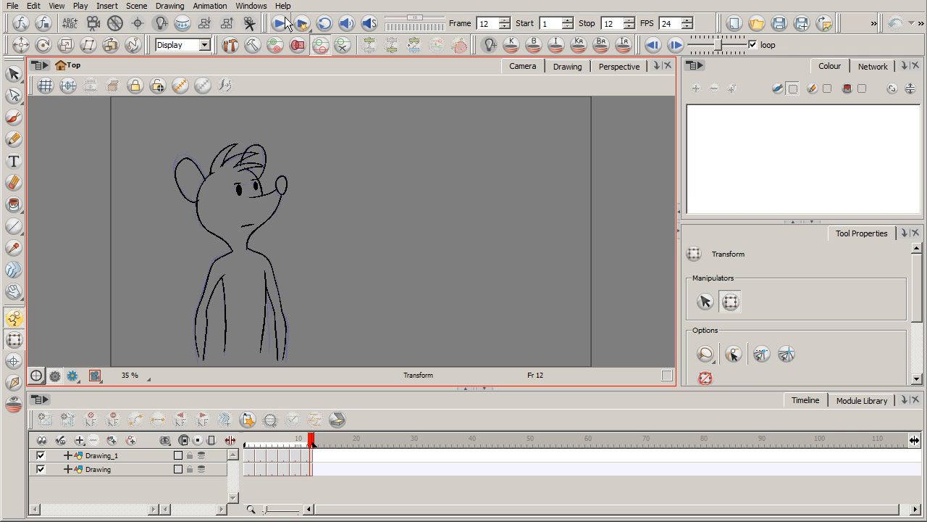
{"action": "left_click_drag", "start_coordinate": [307, 439], "coordinate": [245, 440]}
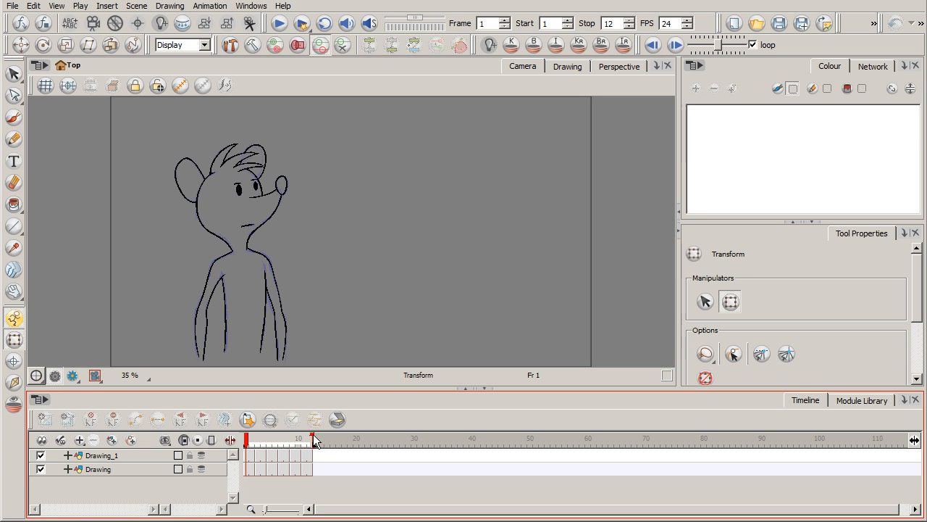
Step: Extend the scene to 19 frames and shift the Drawing_1 and Drawing cells from frame 3 onwards two frames along
{"action": "left_click_drag", "start_coordinate": [313, 439], "coordinate": [353, 439]}
{"action": "left_click", "coordinate": [258, 454]}
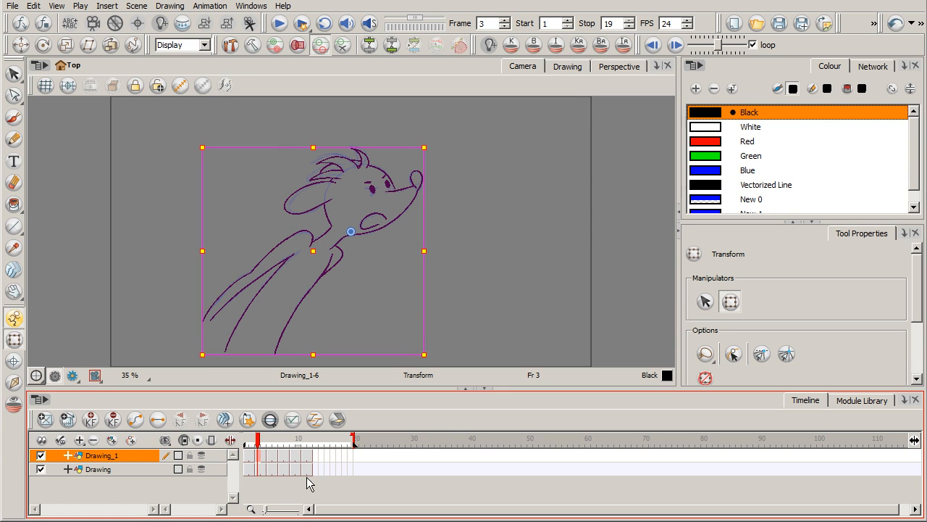
{"action": "left_click", "coordinate": [307, 472], "text": "shift"}
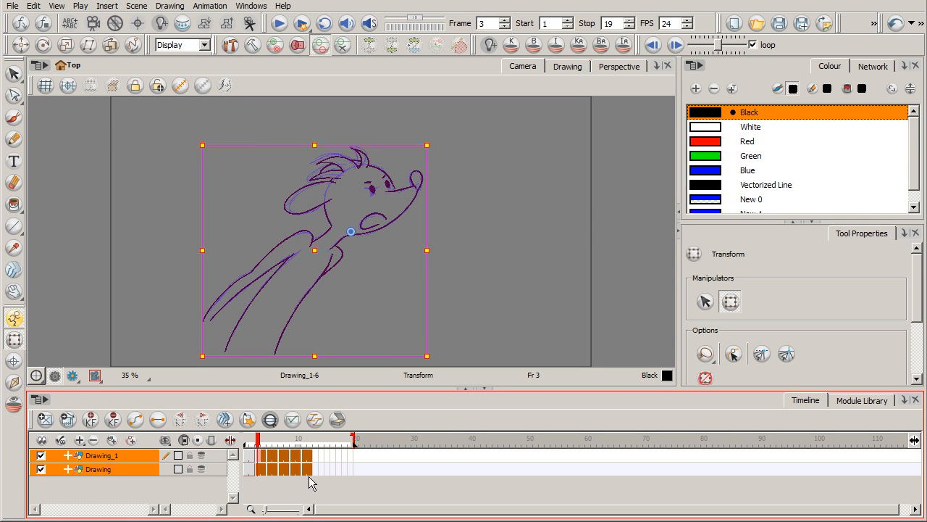
{"action": "left_click_drag", "start_coordinate": [260, 459], "coordinate": [271, 466]}
Step: Clear the leftover cells of Drawing_1 and Drawing at frames 3 and 4
{"action": "left_click", "coordinate": [257, 458]}
{"action": "left_click", "coordinate": [260, 469], "text": "shift"}
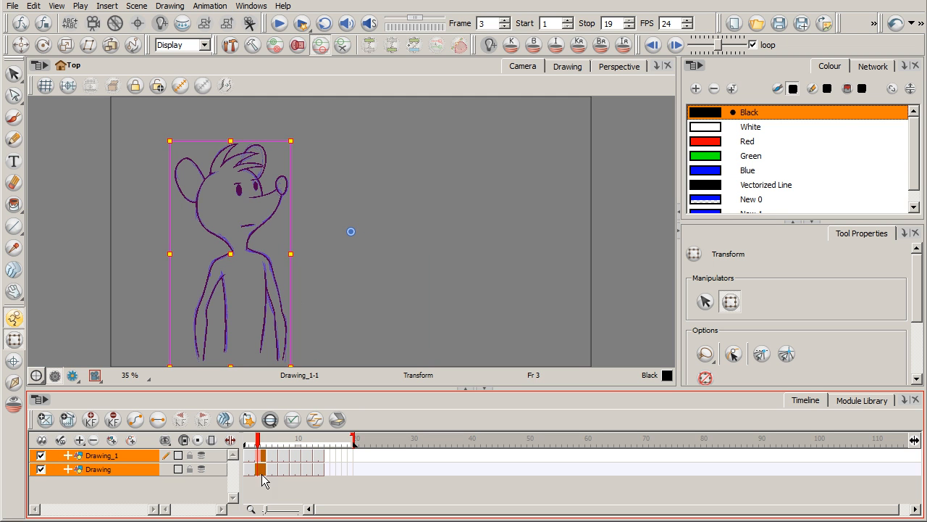
{"action": "key", "text": "Delete"}
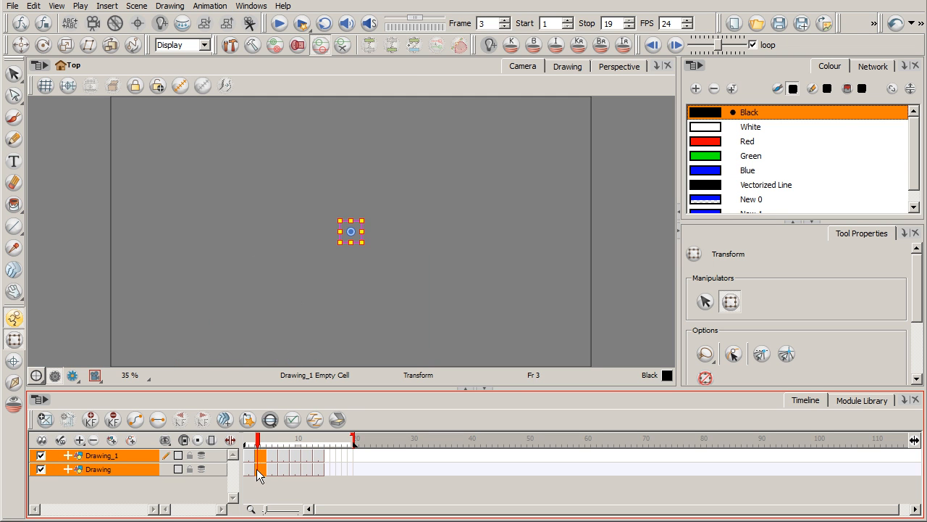
Step: Turn on onion skinning for the Drawing layer at frame 3 and show the empty cell in the Drawing view
{"action": "left_click", "coordinate": [259, 455]}
{"action": "left_click", "coordinate": [260, 469]}
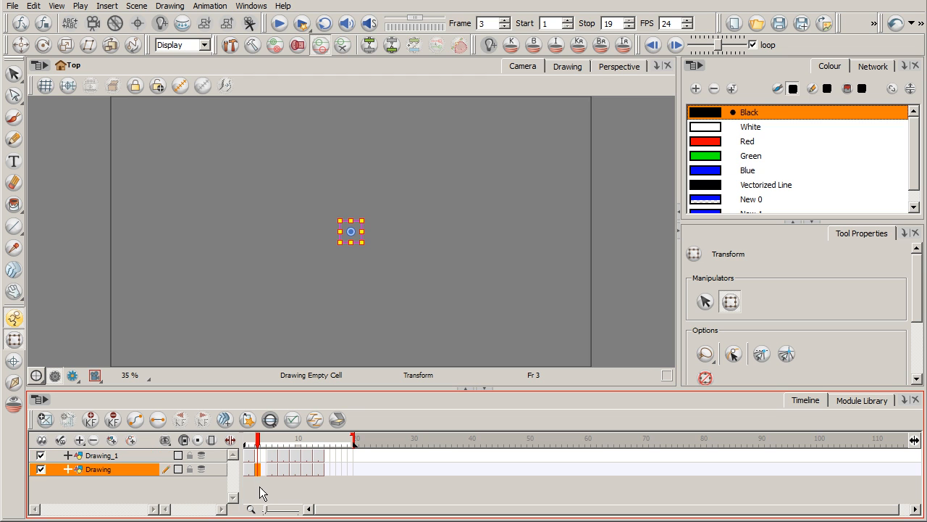
{"action": "left_click", "coordinate": [201, 469]}
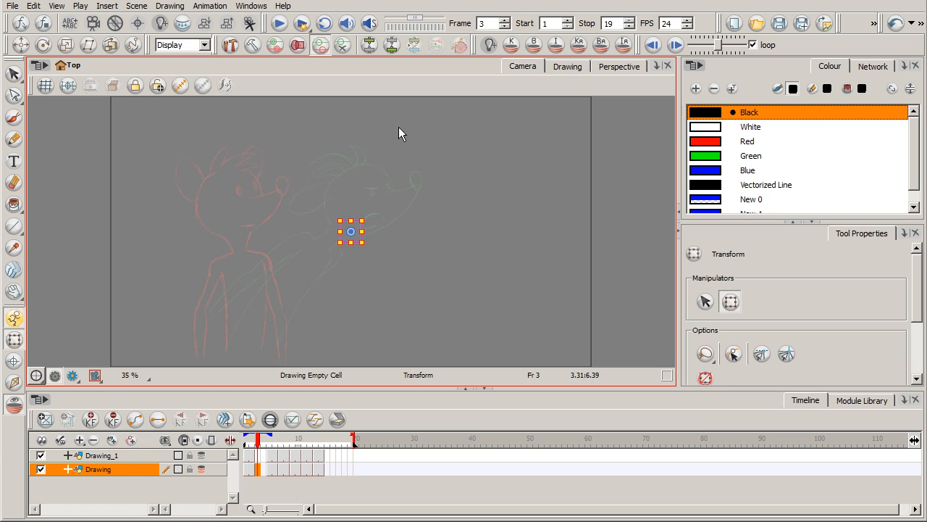
{"action": "left_click", "coordinate": [574, 67]}
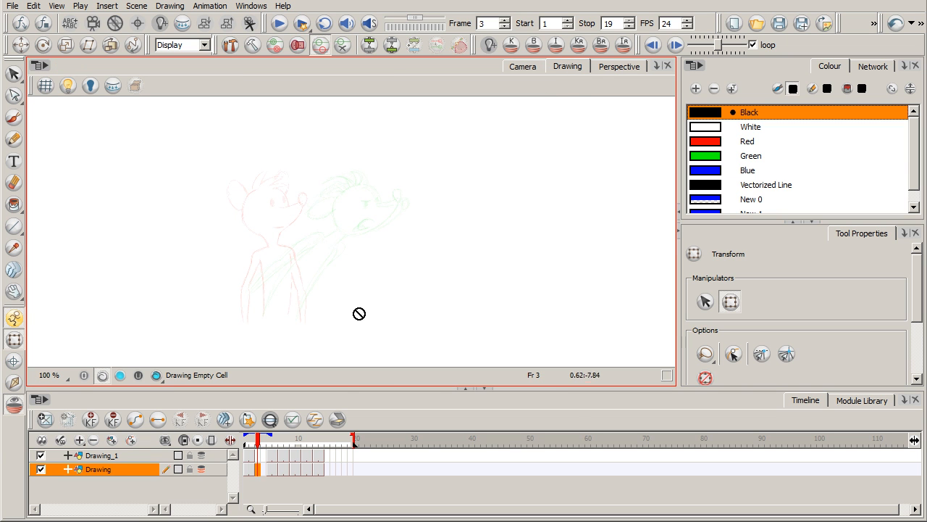
Step: Using the Brush with the New 1 colour, rough in a lowered, backward-turned mouse head with muzzle, nose, hair and ears at frame 3
{"action": "key", "text": "alt+b"}
{"action": "key", "text": "2"}
{"action": "key", "text": "2"}
{"action": "key", "text": "2"}
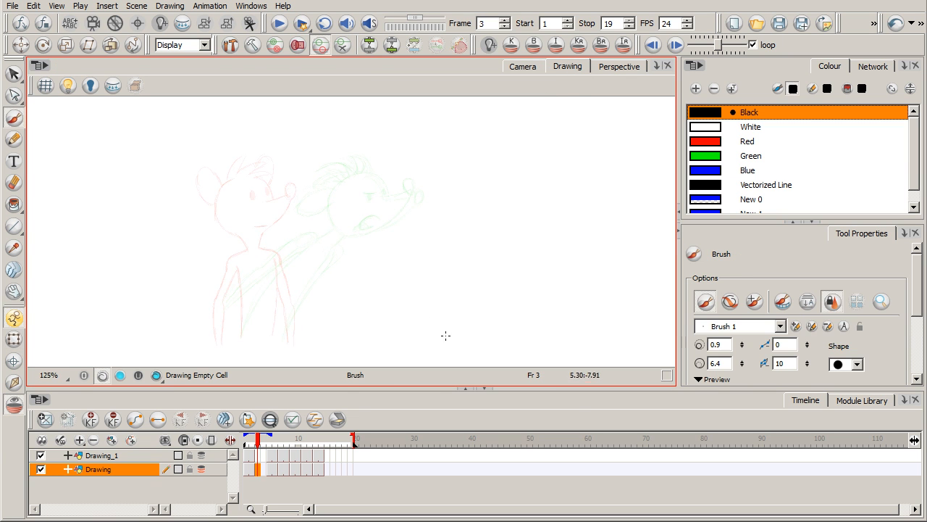
{"action": "left_click_drag", "start_coordinate": [449, 385], "coordinate": [445, 397]}
{"action": "left_click_drag", "start_coordinate": [396, 327], "coordinate": [481, 300]}
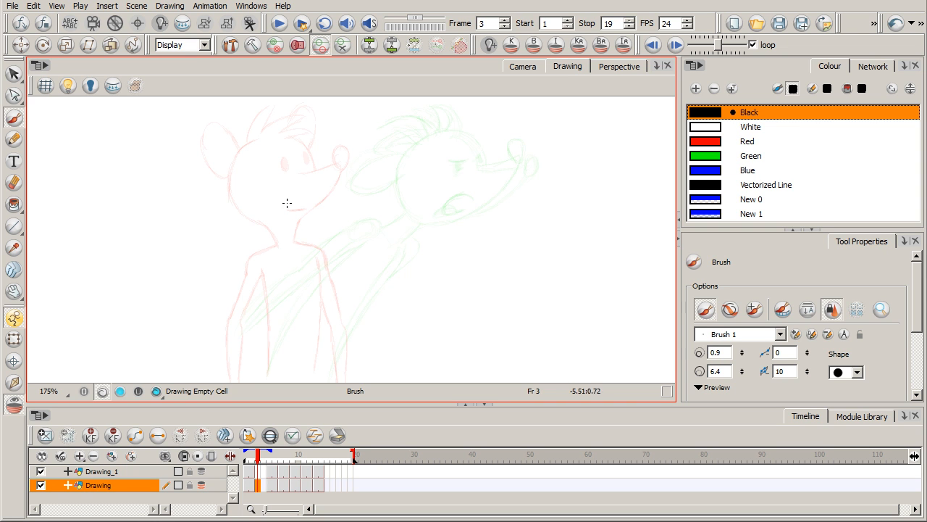
{"action": "left_click", "coordinate": [759, 215]}
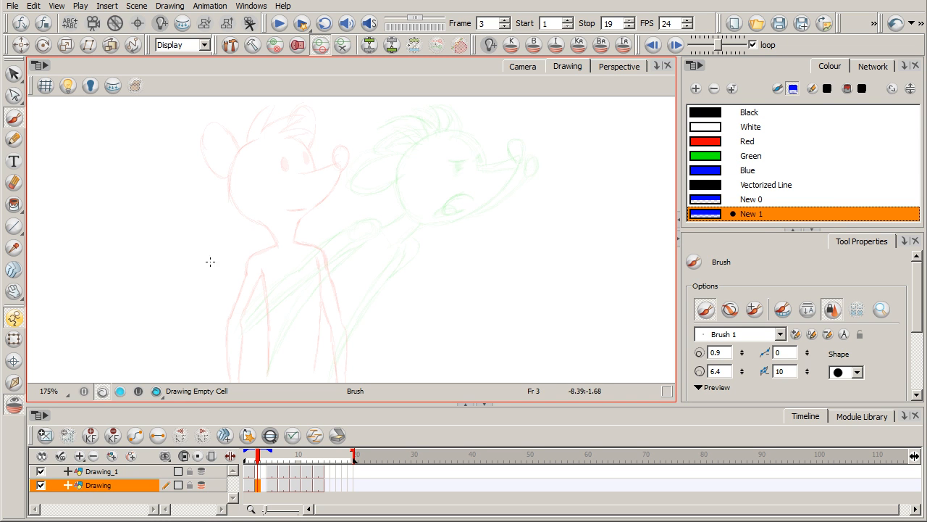
{"action": "mouse_move", "coordinate": [232, 249]}
{"action": "left_mouse_down"}
{"action": "mouse_move", "coordinate": [222, 269]}
{"action": "mouse_move", "coordinate": [277, 275]}
{"action": "mouse_move", "coordinate": [243, 226]}
{"action": "mouse_move", "coordinate": [247, 297]}
{"action": "left_mouse_up"}
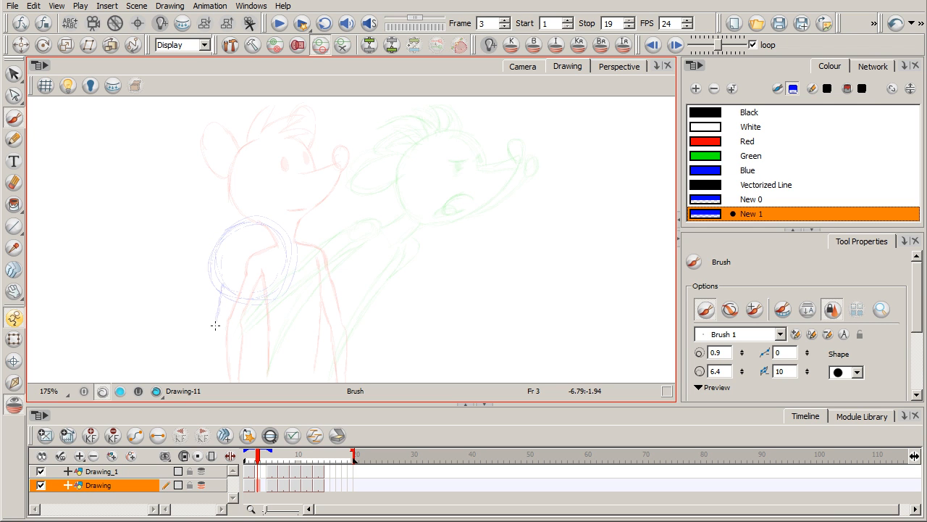
{"action": "left_click_drag", "start_coordinate": [217, 331], "coordinate": [255, 295]}
{"action": "left_click_drag", "start_coordinate": [228, 215], "coordinate": [217, 321]}
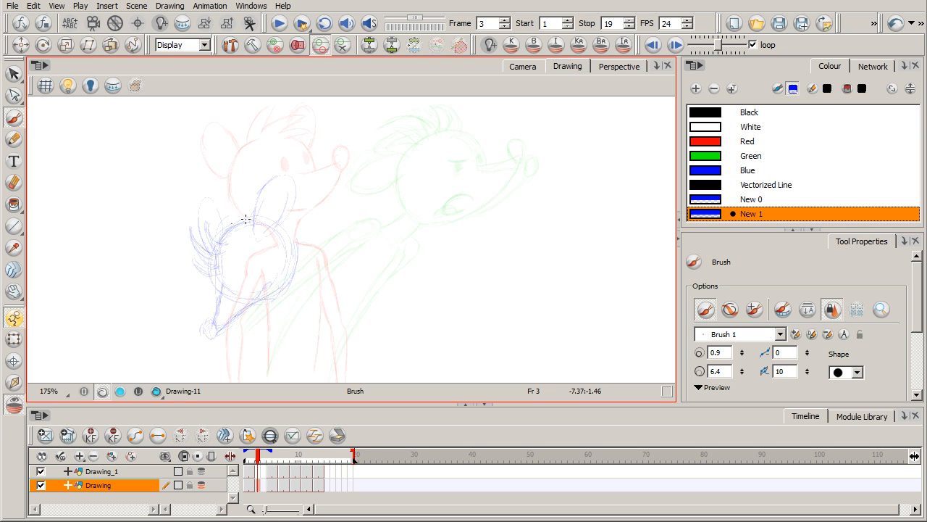
{"action": "mouse_move", "coordinate": [276, 231]}
{"action": "left_mouse_down"}
{"action": "mouse_move", "coordinate": [288, 201]}
{"action": "mouse_move", "coordinate": [284, 175]}
{"action": "left_mouse_up"}
Step: Sketch the two sides of the mouse's torso below the new head
{"action": "left_click_drag", "start_coordinate": [271, 299], "coordinate": [277, 346]}
{"action": "mouse_move", "coordinate": [327, 371]}
{"action": "left_mouse_down"}
{"action": "mouse_move", "coordinate": [308, 293]}
{"action": "mouse_move", "coordinate": [282, 374]}
{"action": "left_mouse_up"}
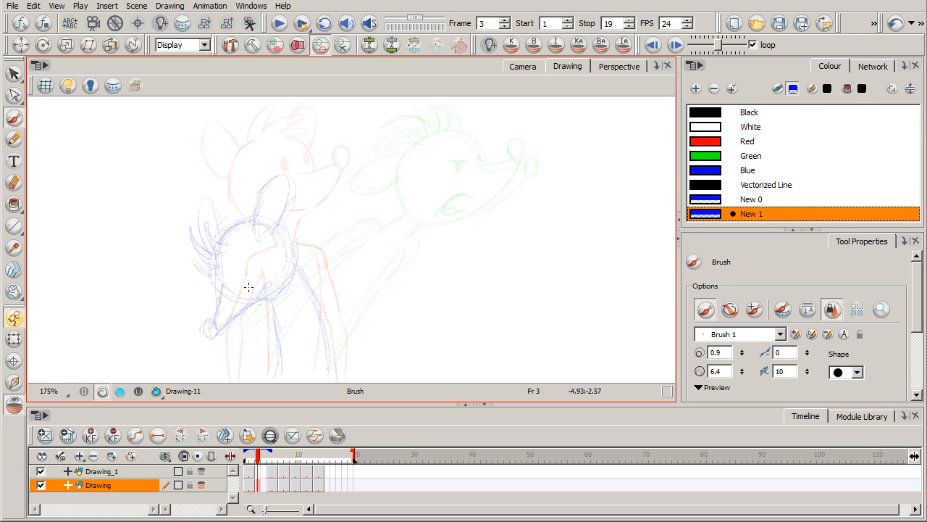
{"action": "left_click_drag", "start_coordinate": [330, 313], "coordinate": [332, 368]}
{"action": "left_click_drag", "start_coordinate": [279, 323], "coordinate": [283, 377]}
{"action": "left_click_drag", "start_coordinate": [313, 295], "coordinate": [323, 344]}
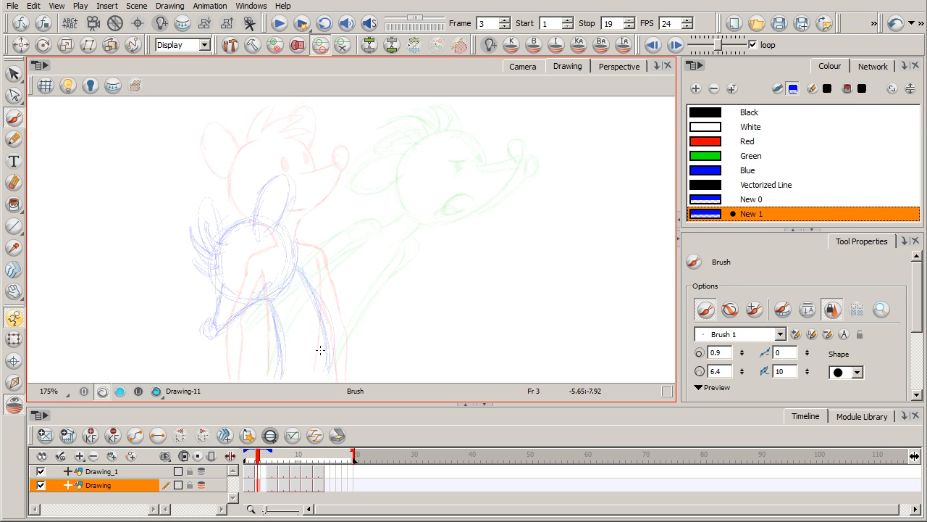
Step: Sketch the mouse's two raised, bent arms and add facial details to the anticipation pose
{"action": "left_click_drag", "start_coordinate": [297, 270], "coordinate": [359, 240]}
{"action": "left_click_drag", "start_coordinate": [361, 234], "coordinate": [379, 288]}
{"action": "mouse_move", "coordinate": [177, 297]}
{"action": "left_mouse_down"}
{"action": "mouse_move", "coordinate": [188, 255]}
{"action": "mouse_move", "coordinate": [186, 297]}
{"action": "left_mouse_up"}
{"action": "left_click_drag", "start_coordinate": [191, 263], "coordinate": [184, 297]}
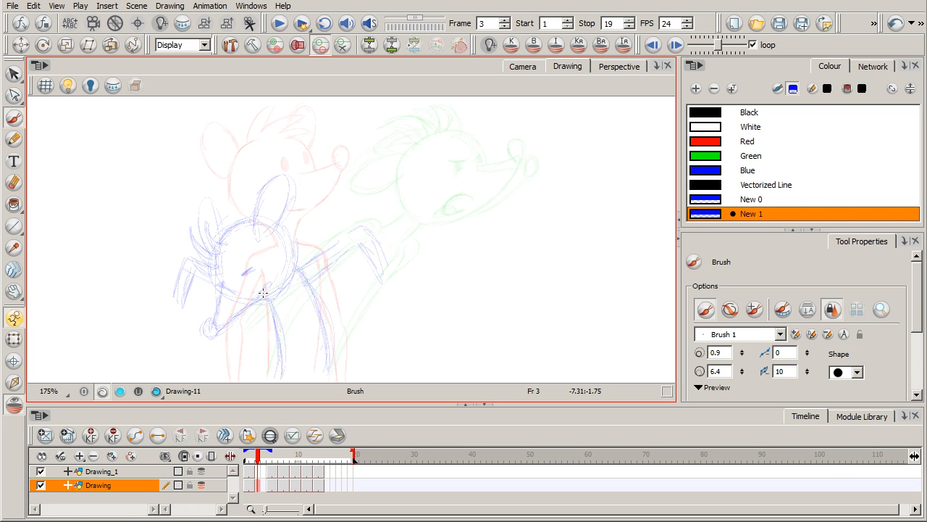
{"action": "left_click_drag", "start_coordinate": [265, 283], "coordinate": [221, 325]}
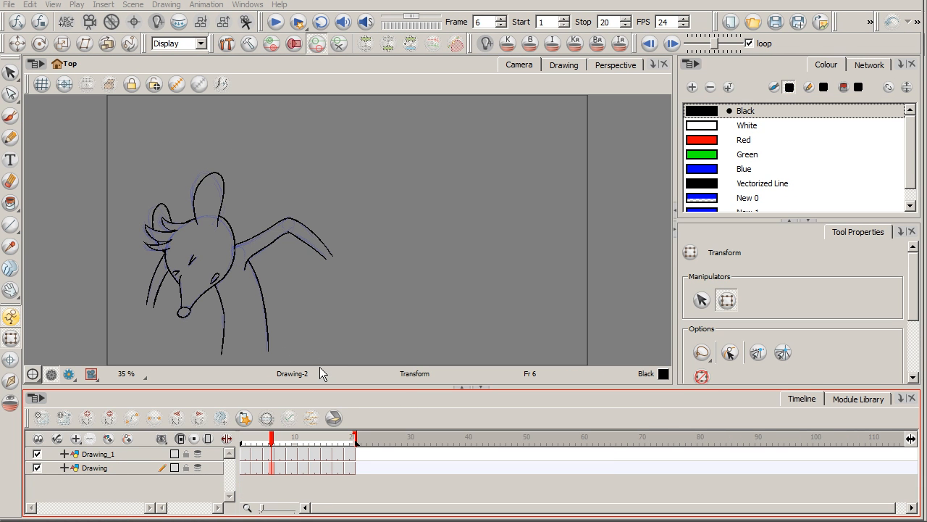
Step: Toggle the Drawing_1 layer's visibility off and on, and step through its anticipation drawings up to frame 9
{"action": "left_click", "coordinate": [37, 454]}
{"action": "left_click", "coordinate": [37, 455]}
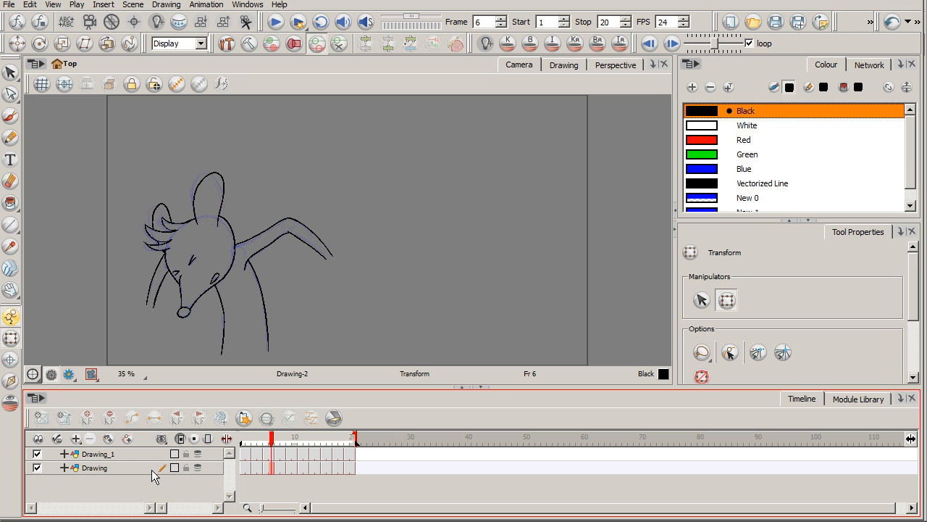
{"action": "mouse_move", "coordinate": [270, 444]}
{"action": "left_mouse_down"}
{"action": "mouse_move", "coordinate": [248, 447]}
{"action": "mouse_move", "coordinate": [312, 445]}
{"action": "mouse_move", "coordinate": [259, 452]}
{"action": "left_mouse_up"}
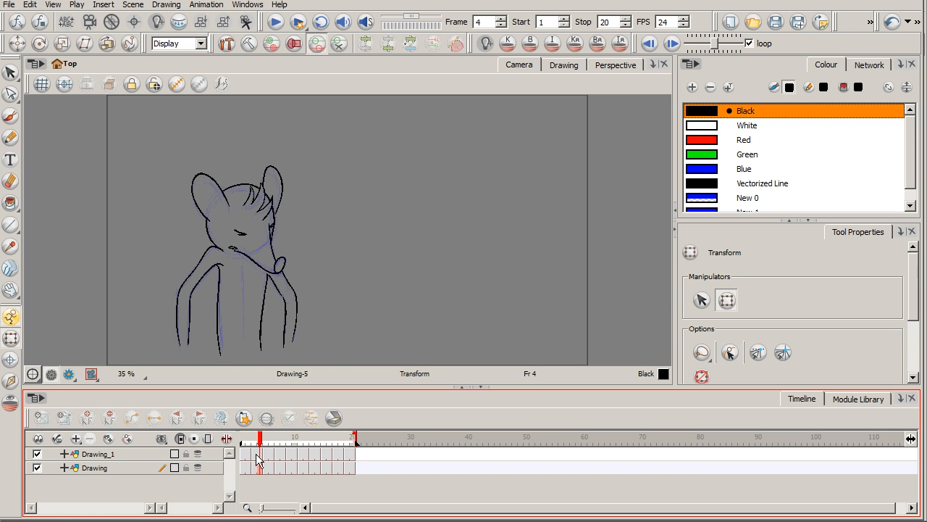
{"action": "left_click", "coordinate": [258, 454]}
{"action": "left_click", "coordinate": [270, 456]}
{"action": "left_click", "coordinate": [279, 455]}
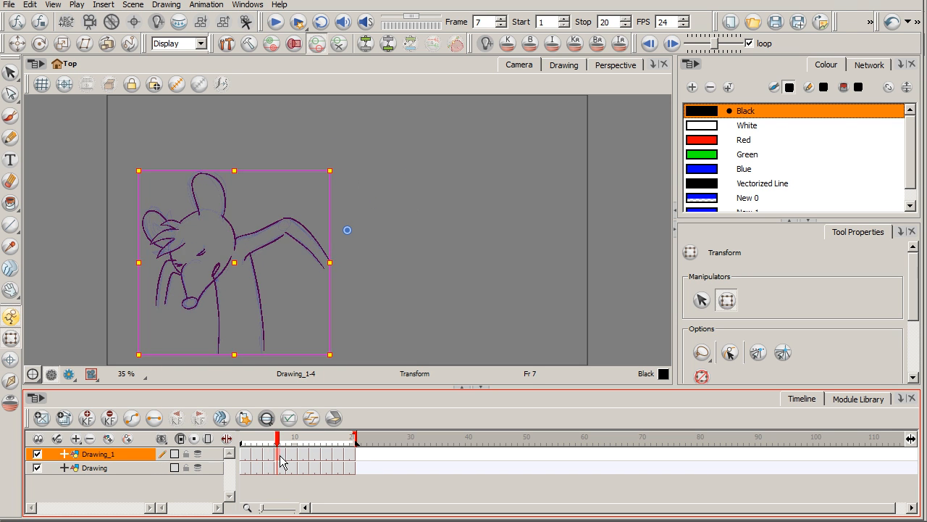
{"action": "left_click", "coordinate": [290, 456]}
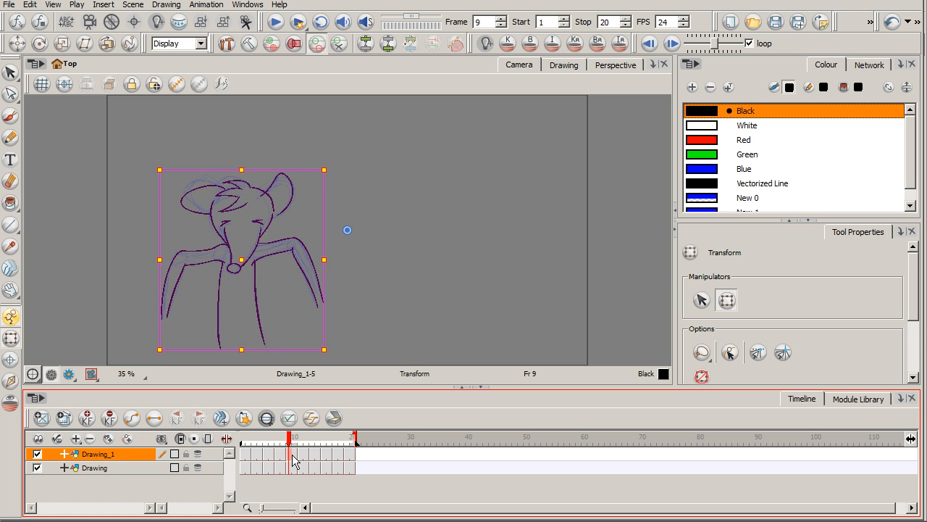
Step: Examine the Drawing_1 anticipation poses again from frame 3 to frame 9, and return to frame 1
{"action": "left_click_drag", "start_coordinate": [289, 444], "coordinate": [257, 440]}
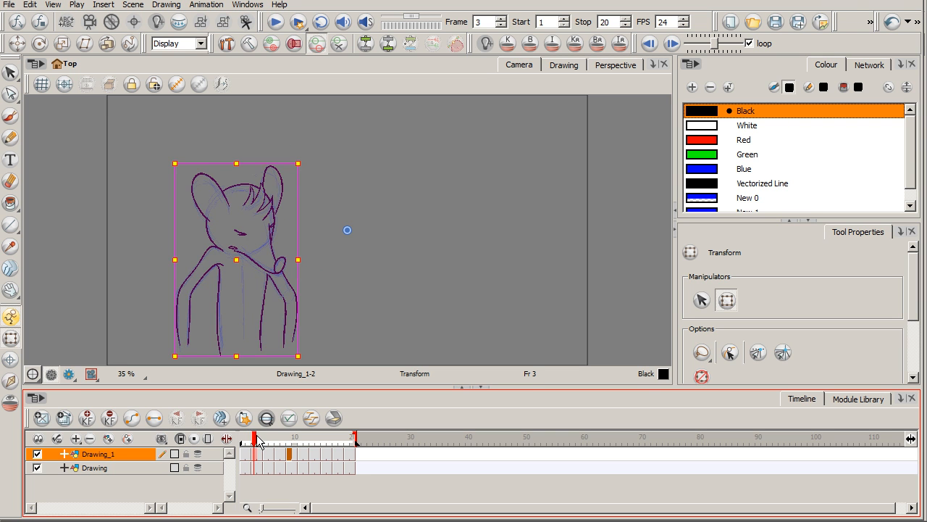
{"action": "left_click", "coordinate": [267, 458]}
{"action": "left_click", "coordinate": [279, 461]}
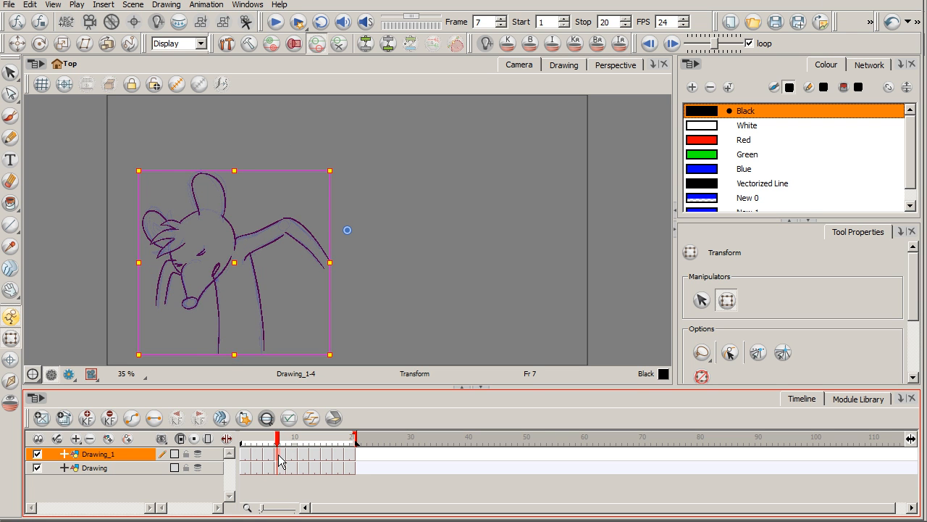
{"action": "left_click", "coordinate": [290, 460]}
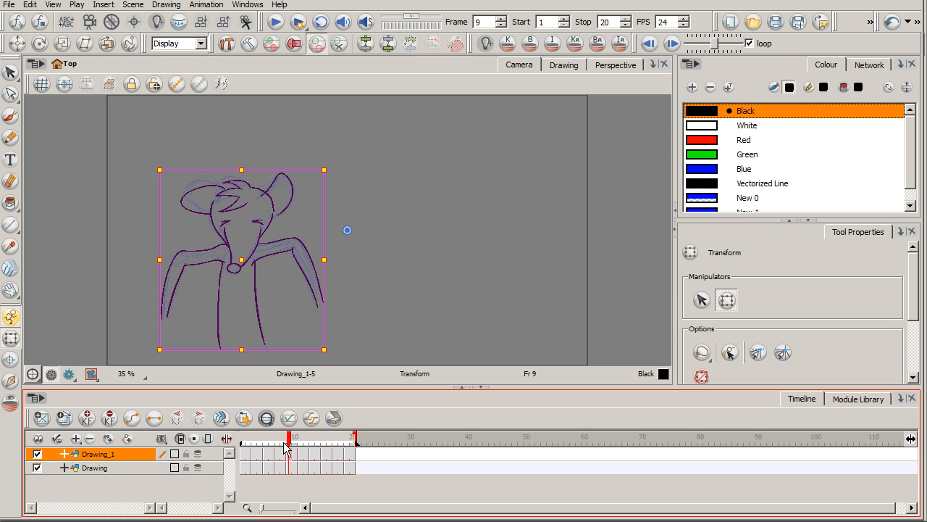
{"action": "left_click_drag", "start_coordinate": [291, 443], "coordinate": [245, 444]}
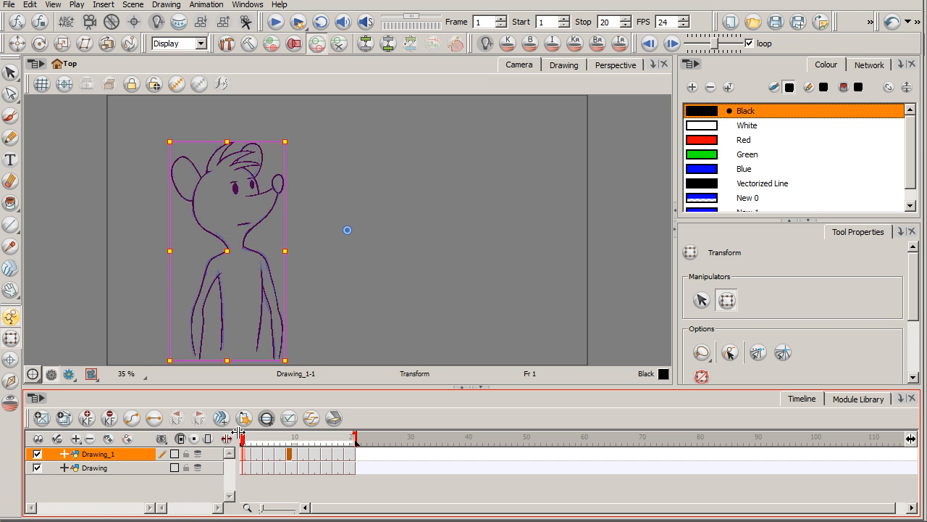
Step: Play the 20-frame mouse animation several times to review the movement with the anticipation added
{"action": "left_click", "coordinate": [275, 23]}
{"action": "left_click", "coordinate": [276, 30]}
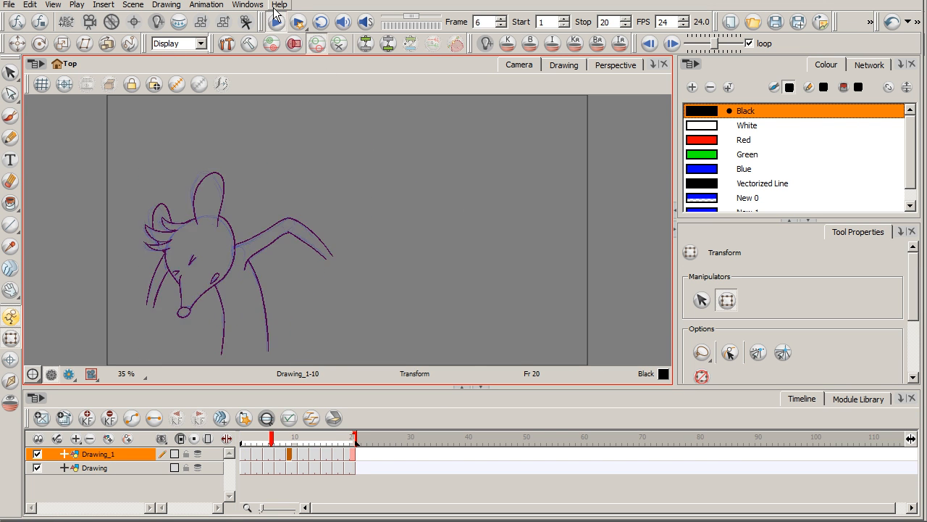
{"action": "left_click", "coordinate": [142, 483]}
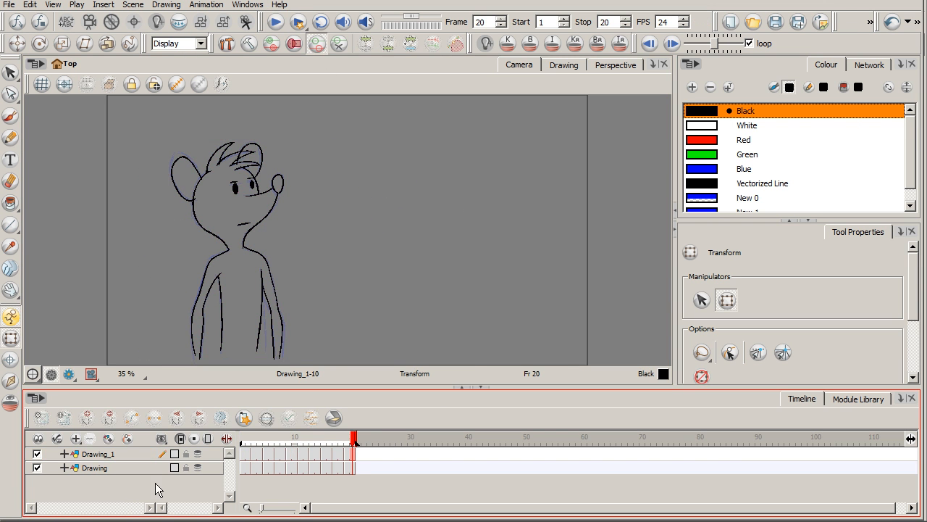
{"action": "left_click", "coordinate": [280, 20]}
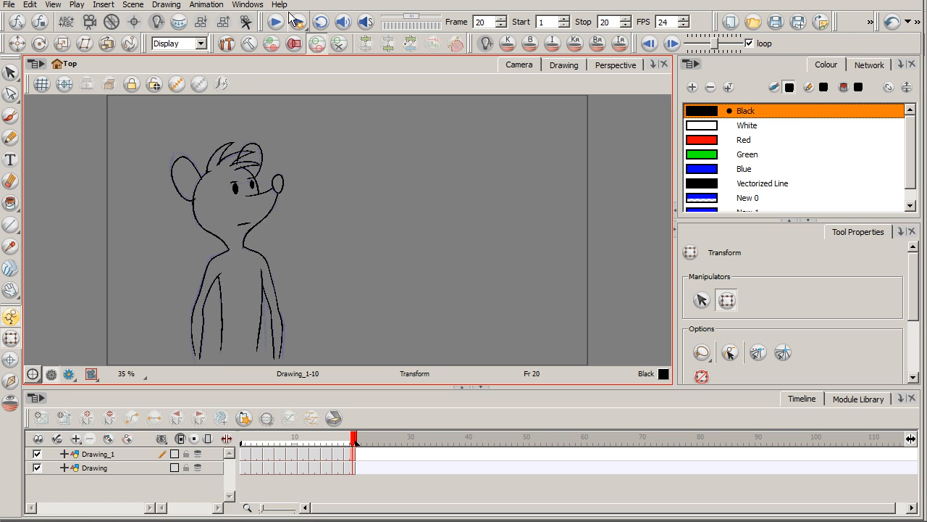
{"action": "left_click", "coordinate": [275, 22]}
{"action": "left_click", "coordinate": [275, 23]}
{"action": "mouse_move", "coordinate": [244, 450]}
{"action": "left_mouse_down"}
{"action": "mouse_move", "coordinate": [312, 453]}
{"action": "mouse_move", "coordinate": [246, 452]}
{"action": "mouse_move", "coordinate": [249, 443]}
{"action": "mouse_move", "coordinate": [321, 443]}
{"action": "mouse_move", "coordinate": [247, 443]}
{"action": "mouse_move", "coordinate": [331, 442]}
{"action": "mouse_move", "coordinate": [244, 441]}
{"action": "left_mouse_up"}
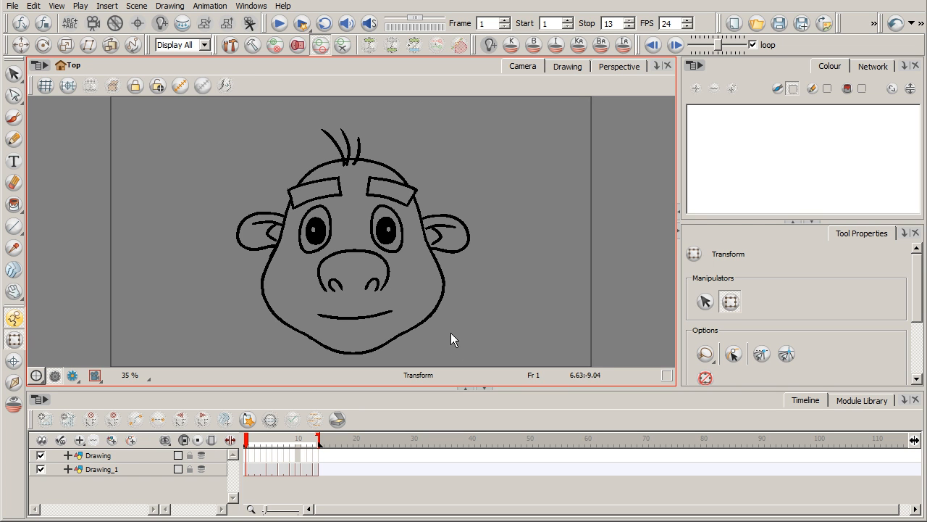
Step: Play the 13-frame face animation and scrub to frames 4 and 6 to compare its expressions
{"action": "left_click", "coordinate": [279, 22]}
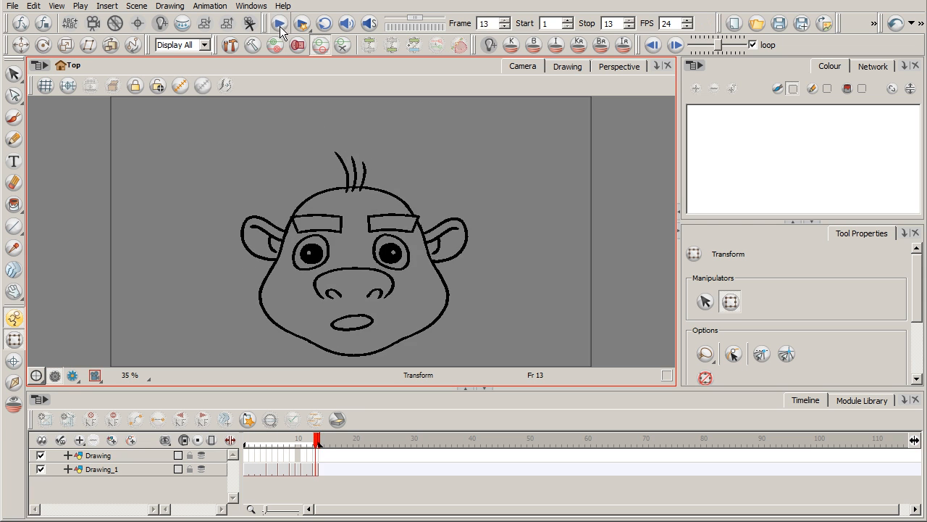
{"action": "left_click", "coordinate": [284, 22]}
{"action": "mouse_move", "coordinate": [272, 439]}
{"action": "left_mouse_down"}
{"action": "mouse_move", "coordinate": [254, 439]}
{"action": "mouse_move", "coordinate": [312, 445]}
{"action": "mouse_move", "coordinate": [246, 445]}
{"action": "mouse_move", "coordinate": [281, 440]}
{"action": "mouse_move", "coordinate": [252, 442]}
{"action": "mouse_move", "coordinate": [262, 437]}
{"action": "left_mouse_up"}
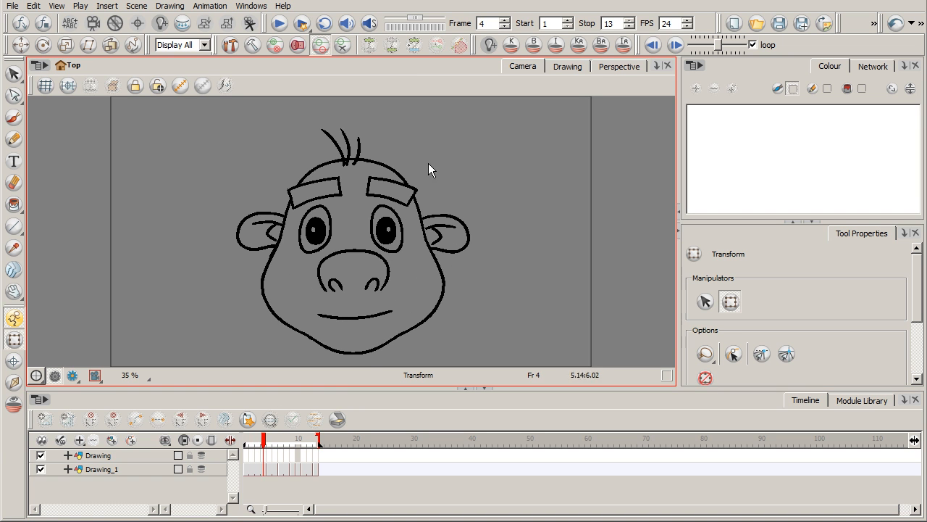
{"action": "mouse_move", "coordinate": [266, 444]}
{"action": "left_mouse_down"}
{"action": "mouse_move", "coordinate": [293, 447]}
{"action": "mouse_move", "coordinate": [271, 437]}
{"action": "mouse_move", "coordinate": [279, 445]}
{"action": "left_mouse_up"}
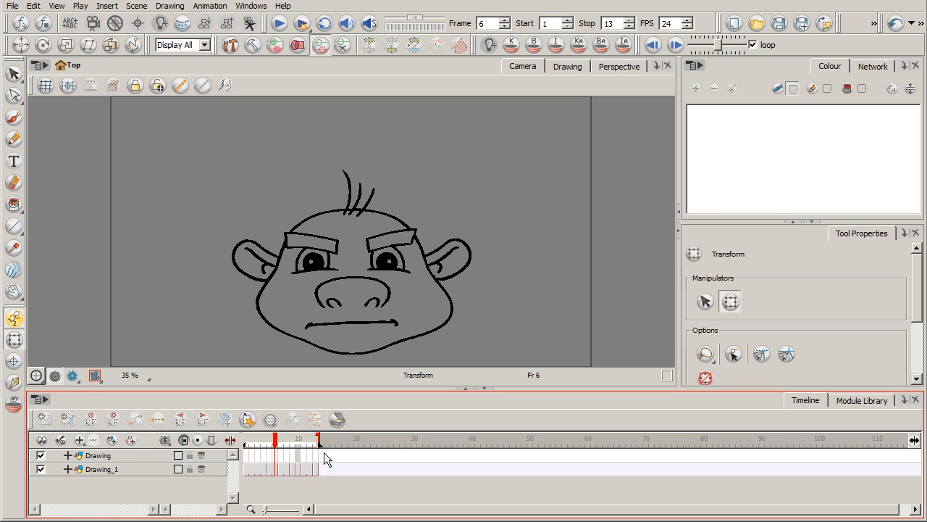
Step: Extend the scene to frame 19 and open an empty two-frame gap at frames 7 and 8 of Drawing_1
{"action": "left_click_drag", "start_coordinate": [342, 439], "coordinate": [353, 438]}
{"action": "left_click", "coordinate": [280, 468]}
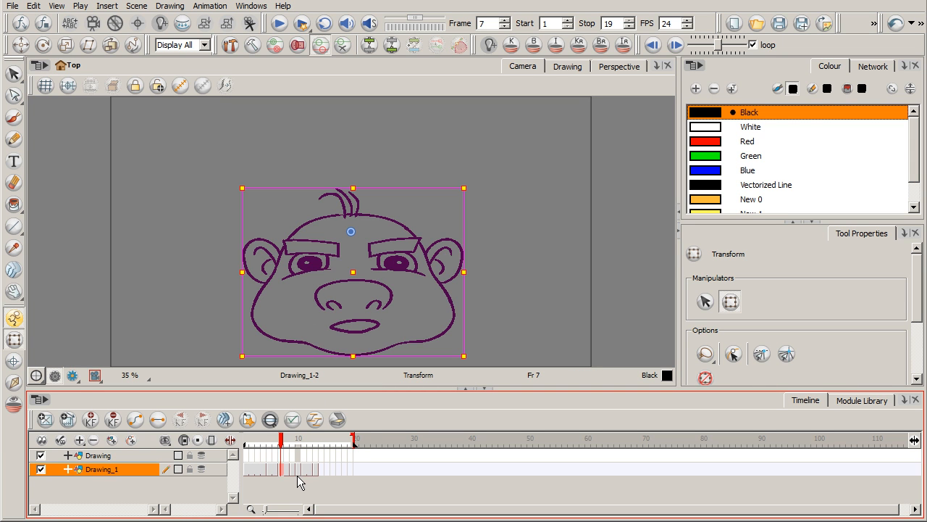
{"action": "left_click_drag", "start_coordinate": [315, 471], "coordinate": [287, 472]}
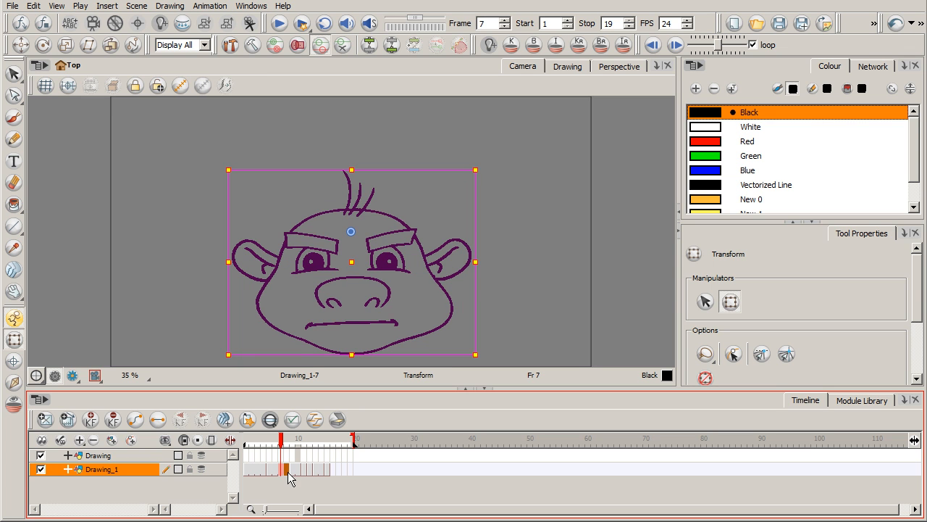
{"action": "key", "text": "Delete"}
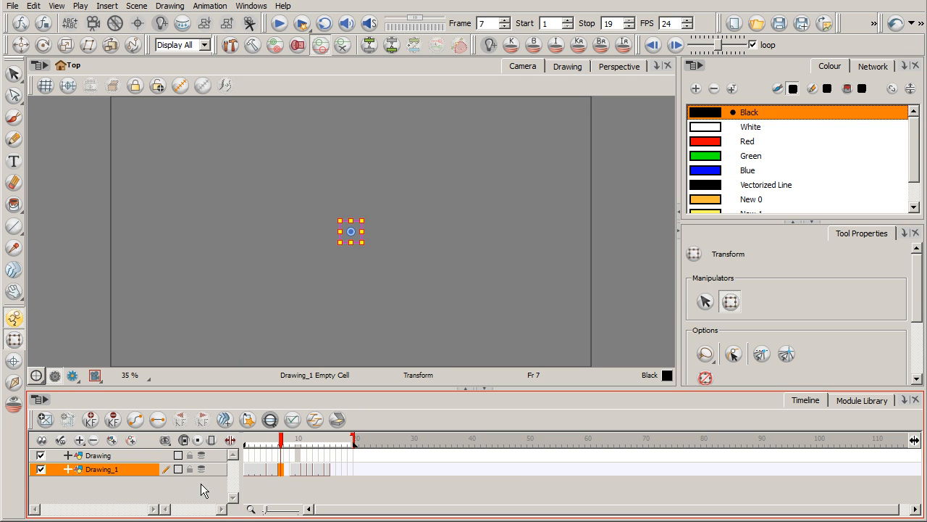
Step: With the onion skin enabled, copy the whole angry face from frame 6 of Drawing_1 into a new drawing at frame 7
{"action": "key", "text": "alt+o"}
{"action": "left_click", "coordinate": [275, 469]}
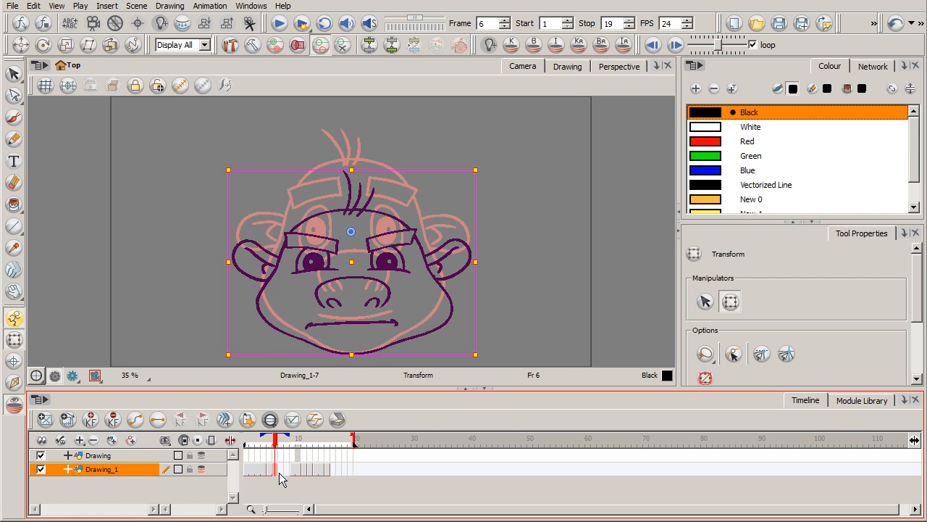
{"action": "left_click", "coordinate": [13, 73]}
{"action": "left_click", "coordinate": [55, 88]}
{"action": "mouse_move", "coordinate": [401, 181]}
{"action": "left_mouse_down"}
{"action": "mouse_move", "coordinate": [213, 314]}
{"action": "mouse_move", "coordinate": [499, 168]}
{"action": "mouse_move", "coordinate": [491, 179]}
{"action": "left_mouse_up"}
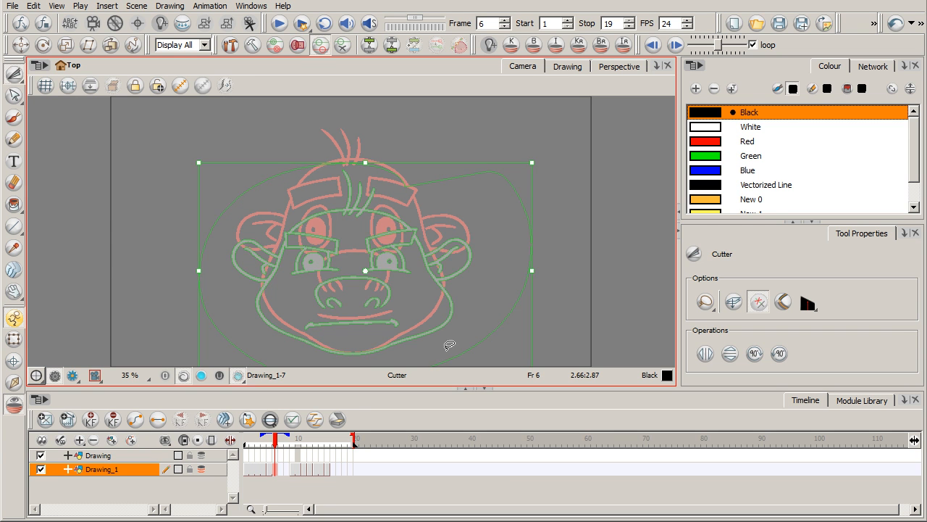
{"action": "left_click", "coordinate": [281, 470]}
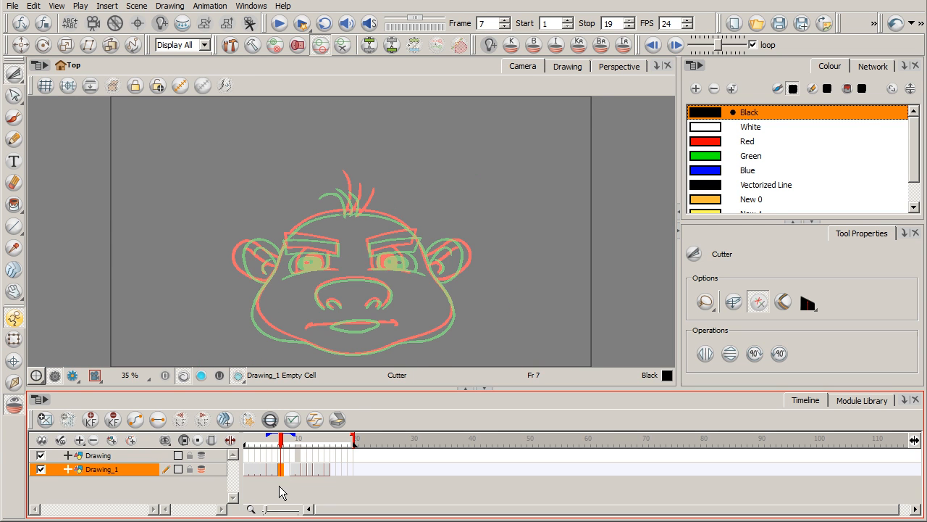
{"action": "key", "text": "ctrl+v"}
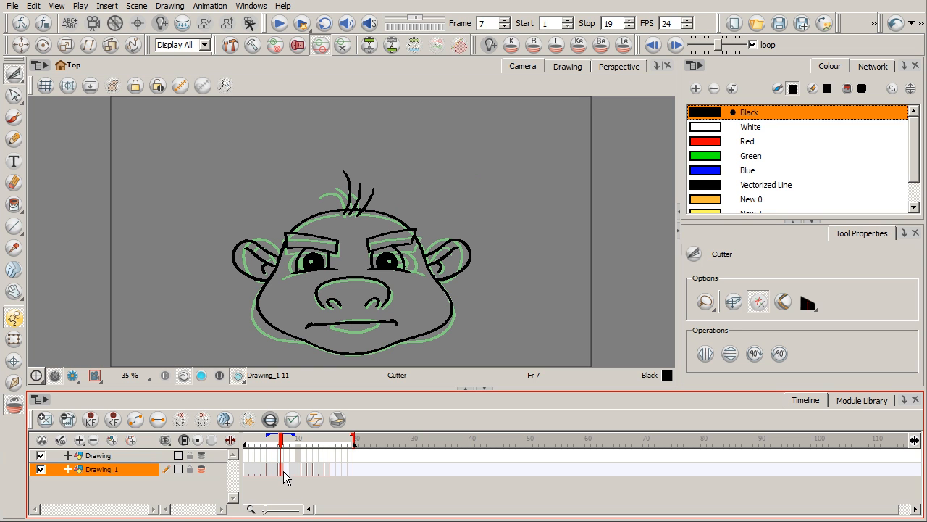
Step: Extend the exposure of the copied angry face through frame 8 on Drawing_1
{"action": "left_click", "coordinate": [287, 472]}
{"action": "left_click", "coordinate": [281, 492]}
{"action": "left_click", "coordinate": [286, 470]}
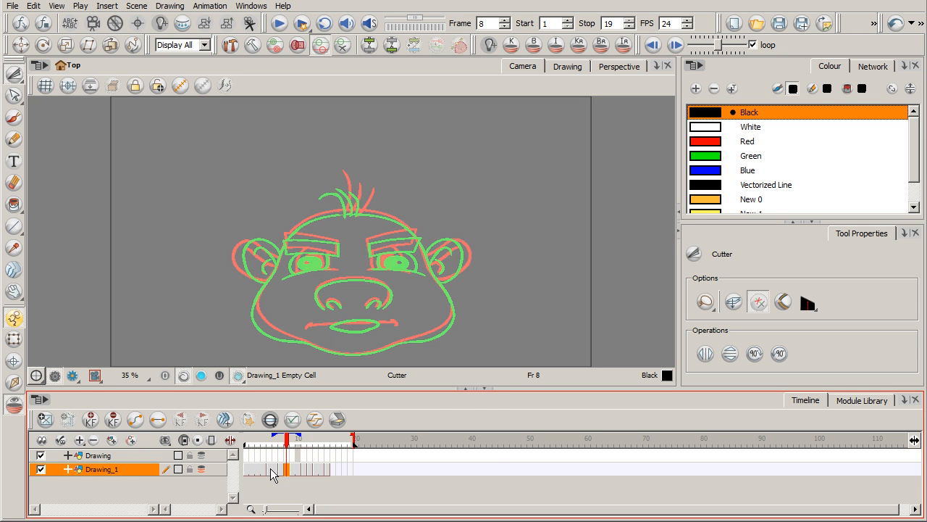
{"action": "right_click", "coordinate": [286, 469]}
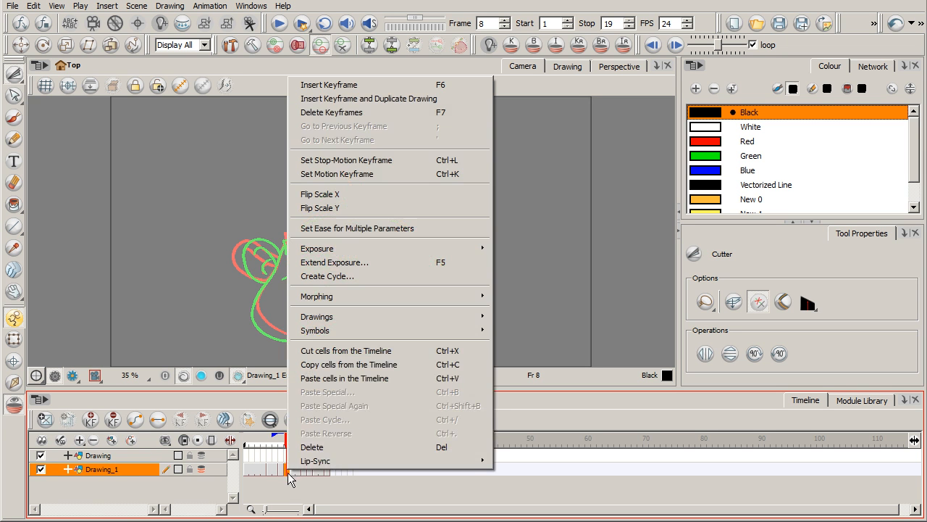
{"action": "left_click", "coordinate": [366, 263]}
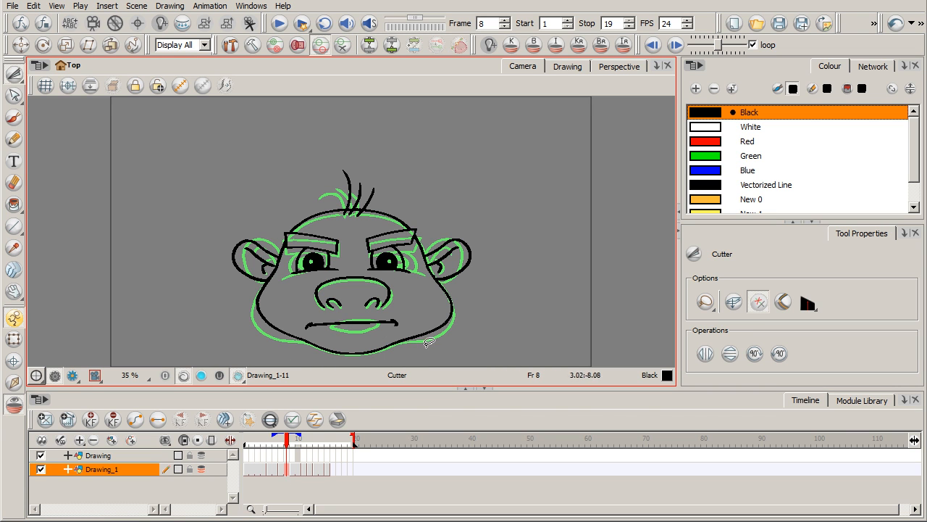
Step: Squash the copied angry face by lowering the top of its head and widening it on both sides
{"action": "mouse_move", "coordinate": [346, 157]}
{"action": "left_mouse_down"}
{"action": "mouse_move", "coordinate": [279, 174]}
{"action": "mouse_move", "coordinate": [219, 235]}
{"action": "mouse_move", "coordinate": [222, 305]}
{"action": "mouse_move", "coordinate": [299, 356]}
{"action": "mouse_move", "coordinate": [387, 354]}
{"action": "mouse_move", "coordinate": [453, 333]}
{"action": "mouse_move", "coordinate": [481, 289]}
{"action": "mouse_move", "coordinate": [478, 235]}
{"action": "mouse_move", "coordinate": [422, 178]}
{"action": "mouse_move", "coordinate": [344, 179]}
{"action": "left_mouse_up"}
{"action": "left_click_drag", "start_coordinate": [475, 273], "coordinate": [483, 272]}
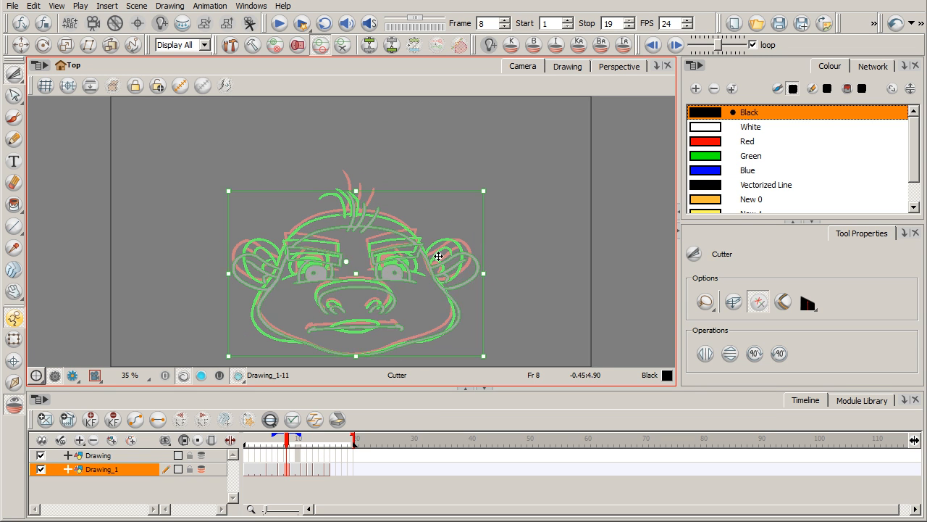
{"action": "left_click_drag", "start_coordinate": [227, 275], "coordinate": [217, 268]}
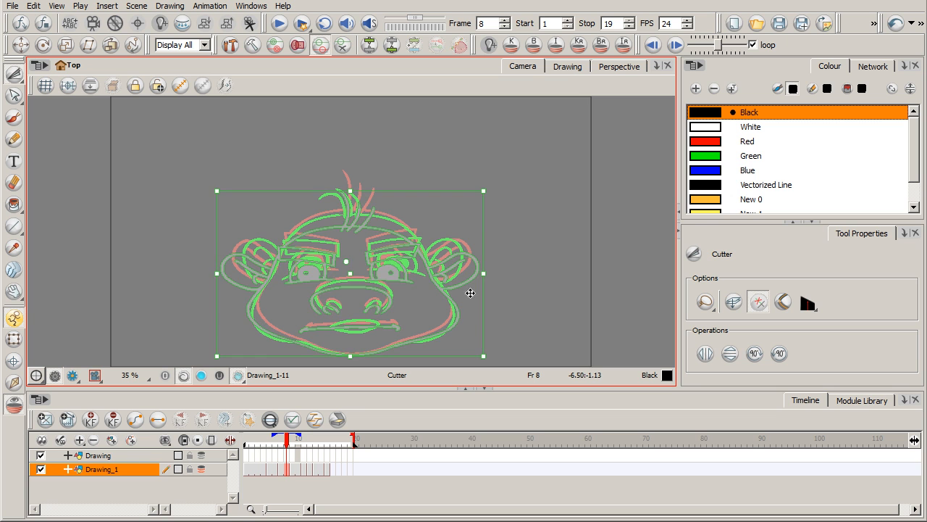
{"action": "left_click_drag", "start_coordinate": [484, 273], "coordinate": [487, 273]}
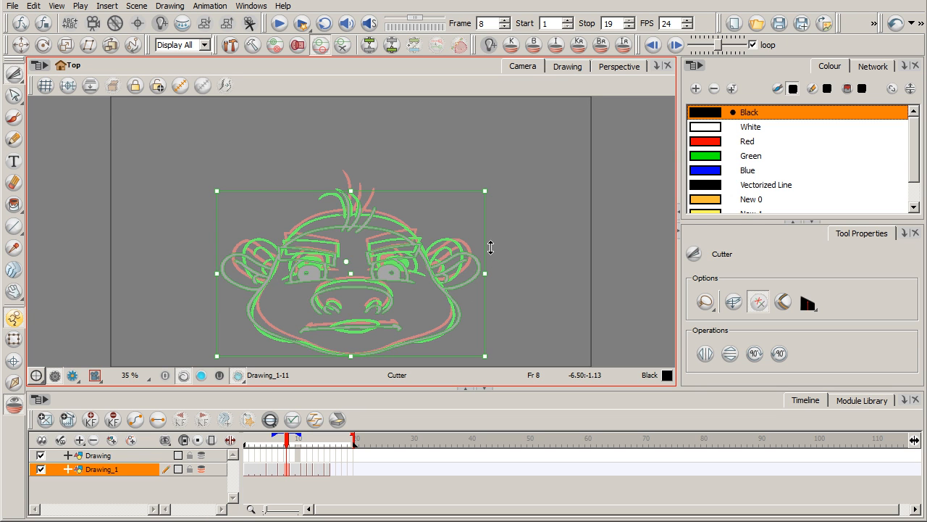
{"action": "left_click_drag", "start_coordinate": [217, 271], "coordinate": [215, 272]}
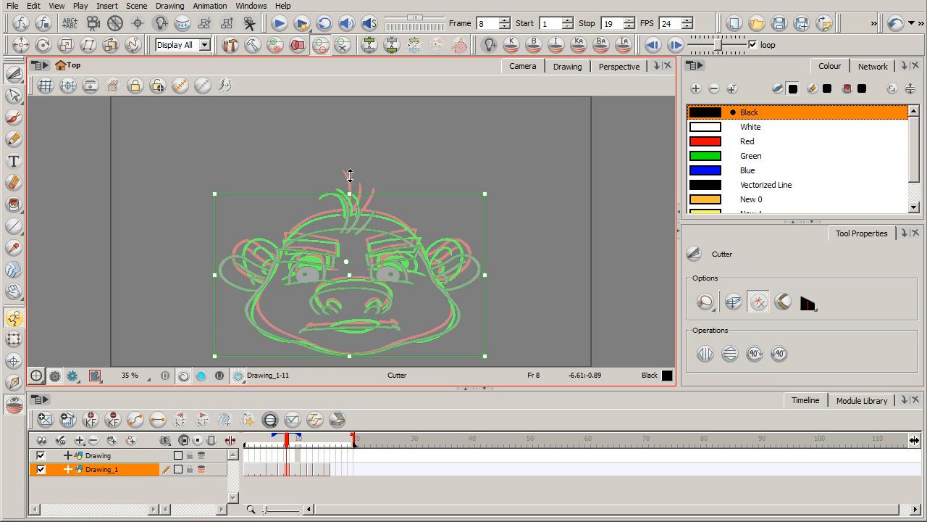
Step: Turn off the onion skin on Drawing_1 and compare the squashed face with its preceding frames up to frame 8
{"action": "left_click", "coordinate": [200, 468]}
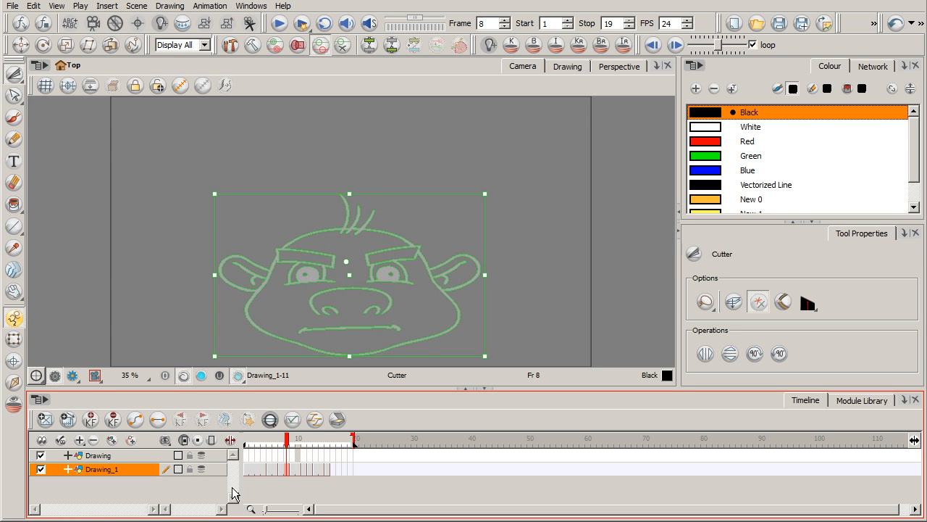
{"action": "left_click", "coordinate": [211, 487]}
{"action": "left_click", "coordinate": [273, 470]}
{"action": "left_click", "coordinate": [281, 469]}
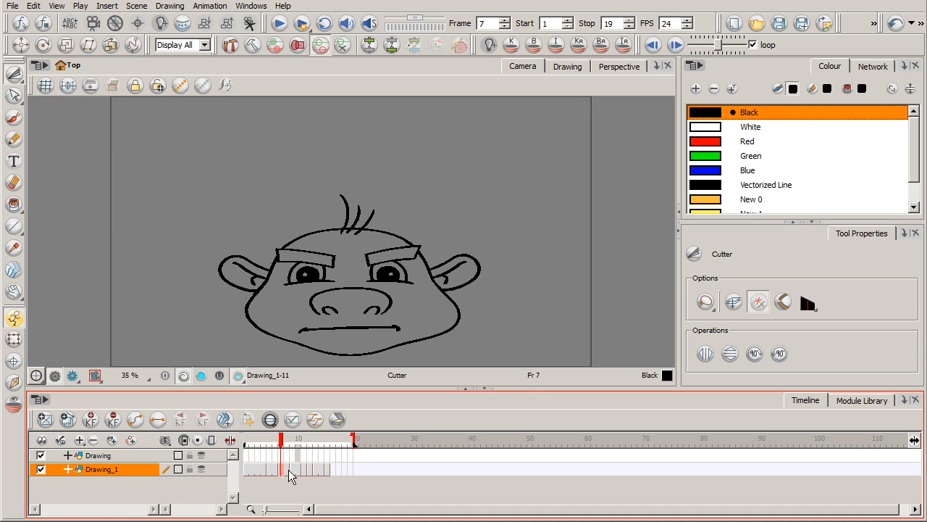
{"action": "left_click", "coordinate": [291, 470]}
{"action": "left_click", "coordinate": [260, 442]}
{"action": "mouse_move", "coordinate": [260, 441]}
{"action": "left_mouse_down"}
{"action": "mouse_move", "coordinate": [295, 439]}
{"action": "mouse_move", "coordinate": [250, 437]}
{"action": "mouse_move", "coordinate": [326, 438]}
{"action": "mouse_move", "coordinate": [287, 439]}
{"action": "left_mouse_up"}
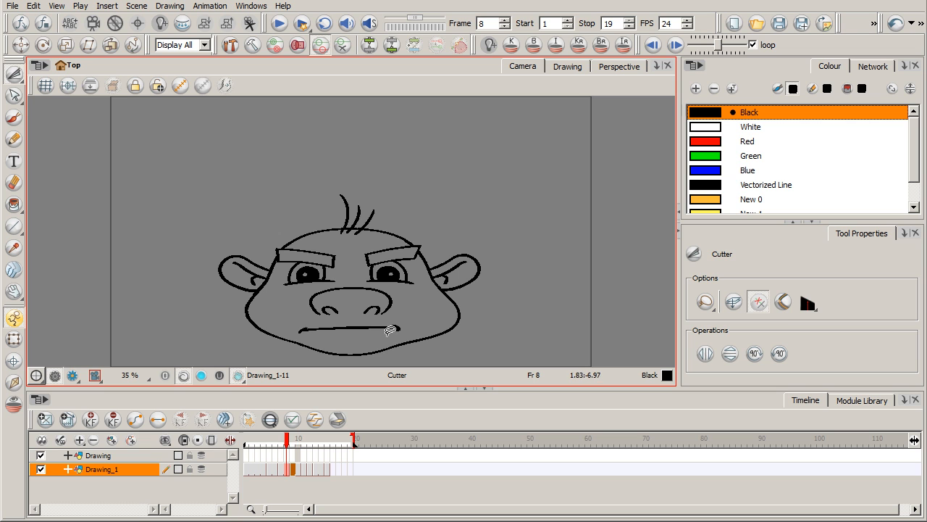
Step: Cut out the squashed face's mouth line and stretch it slightly wider towards both cheeks
{"action": "mouse_move", "coordinate": [337, 317]}
{"action": "left_mouse_down"}
{"action": "mouse_move", "coordinate": [293, 326]}
{"action": "mouse_move", "coordinate": [396, 333]}
{"action": "mouse_move", "coordinate": [396, 314]}
{"action": "mouse_move", "coordinate": [362, 316]}
{"action": "left_mouse_up"}
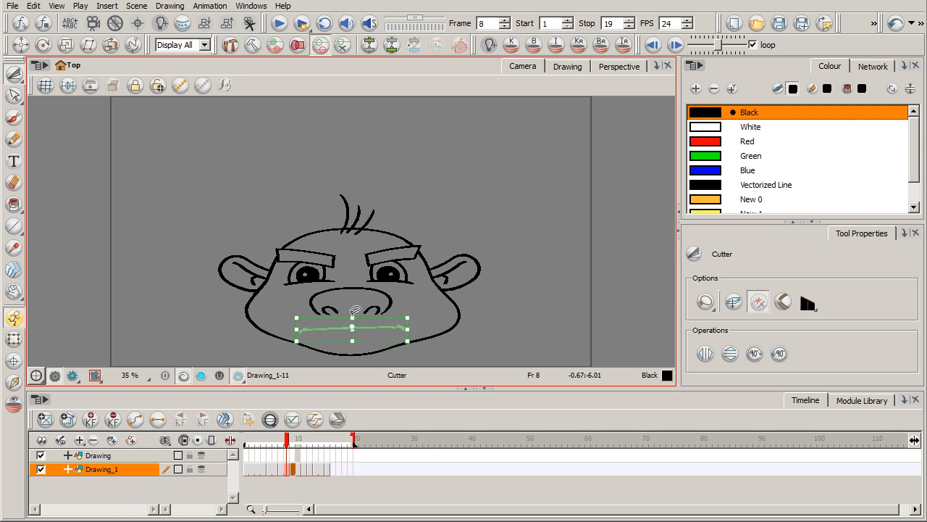
{"action": "left_click_drag", "start_coordinate": [293, 330], "coordinate": [288, 329]}
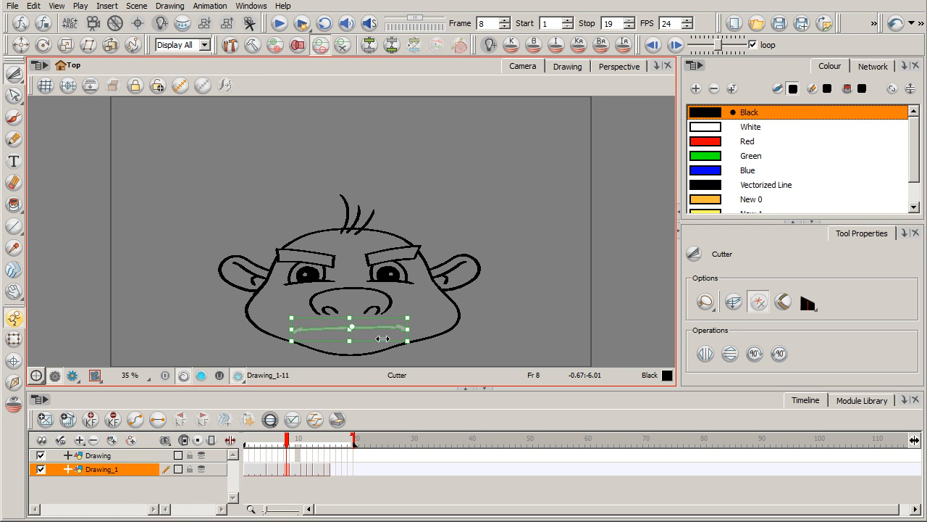
{"action": "left_click", "coordinate": [432, 300]}
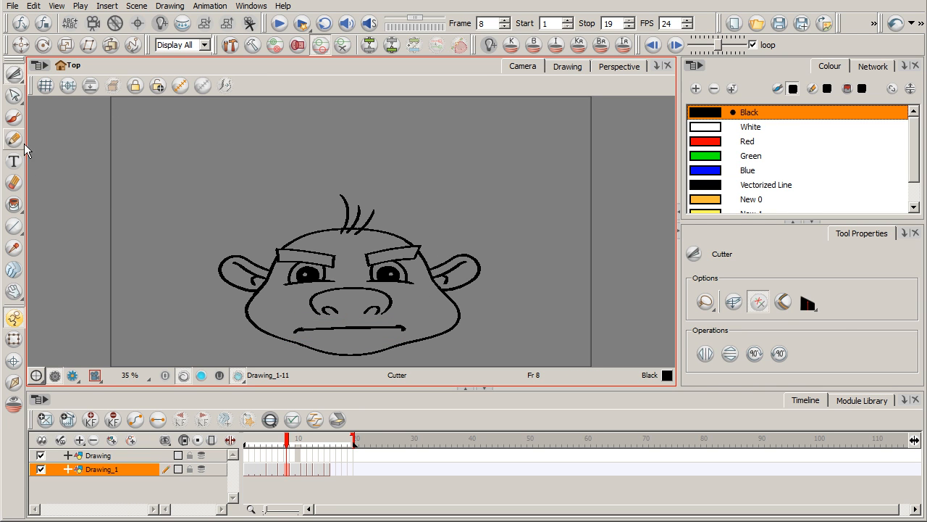
Step: Replace both open eyes of the squashed face with tightly squinted lines drawn with the Brush
{"action": "left_click", "coordinate": [13, 116]}
{"action": "mouse_move", "coordinate": [389, 275]}
{"action": "left_mouse_down"}
{"action": "mouse_move", "coordinate": [399, 274]}
{"action": "mouse_move", "coordinate": [373, 268]}
{"action": "mouse_move", "coordinate": [399, 270]}
{"action": "mouse_move", "coordinate": [372, 281]}
{"action": "mouse_move", "coordinate": [407, 273]}
{"action": "left_mouse_up"}
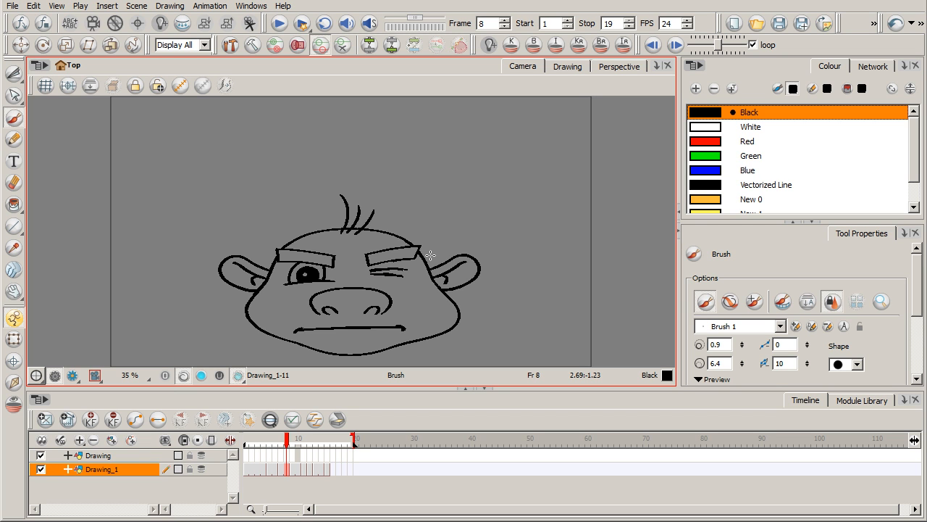
{"action": "mouse_move", "coordinate": [302, 281]}
{"action": "left_mouse_down"}
{"action": "mouse_move", "coordinate": [319, 280]}
{"action": "mouse_move", "coordinate": [303, 269]}
{"action": "left_mouse_up"}
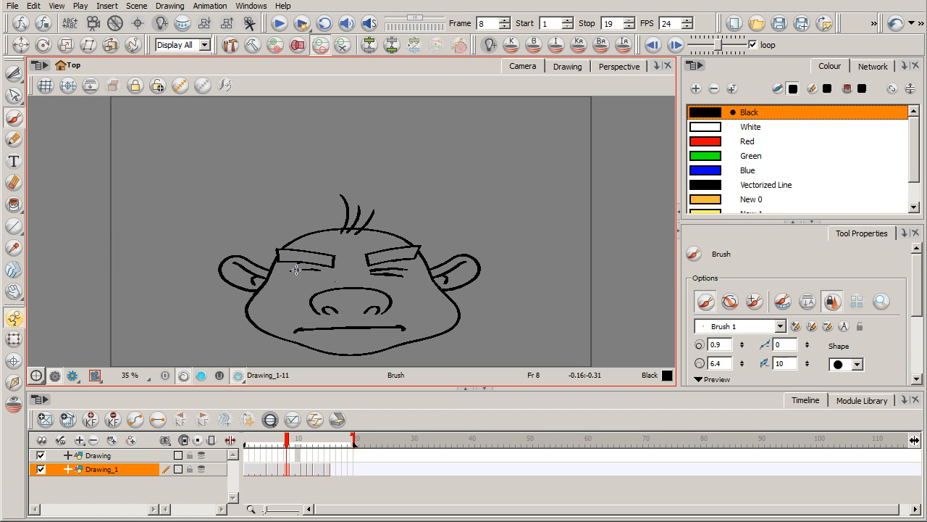
{"action": "left_click_drag", "start_coordinate": [303, 276], "coordinate": [320, 273]}
Step: Cut out each eyebrow of the squashed face and tilt it more steeply down towards the nose
{"action": "key", "text": "alt+t"}
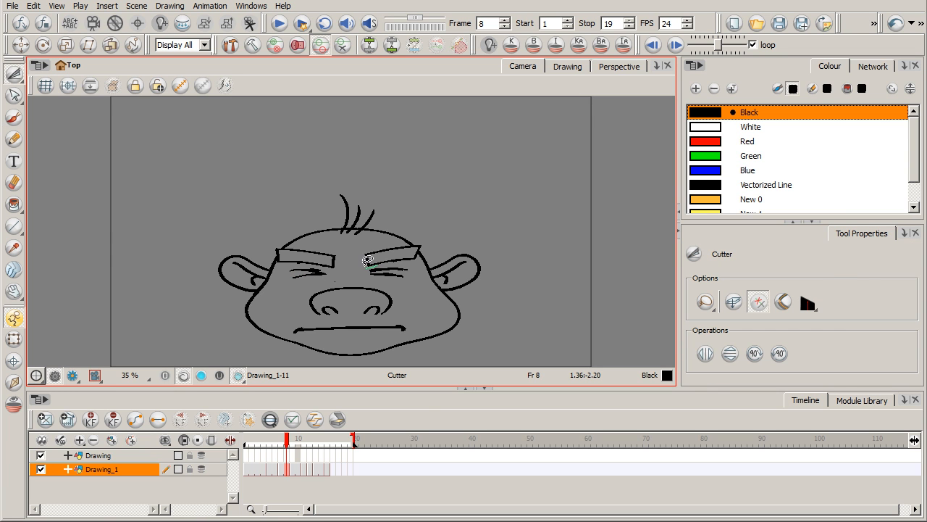
{"action": "mouse_move", "coordinate": [411, 239]}
{"action": "left_mouse_down"}
{"action": "mouse_move", "coordinate": [392, 262]}
{"action": "mouse_move", "coordinate": [407, 266]}
{"action": "mouse_move", "coordinate": [430, 244]}
{"action": "mouse_move", "coordinate": [405, 257]}
{"action": "left_mouse_up"}
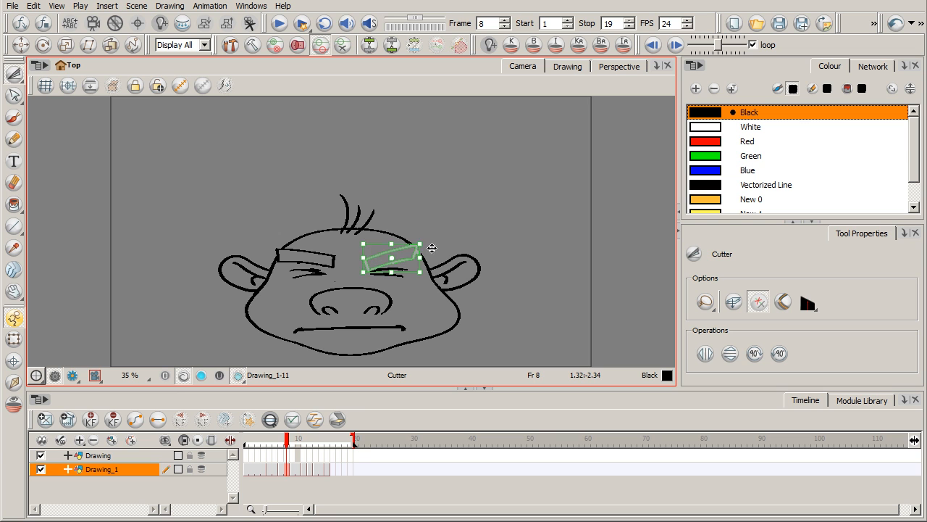
{"action": "left_click", "coordinate": [341, 259]}
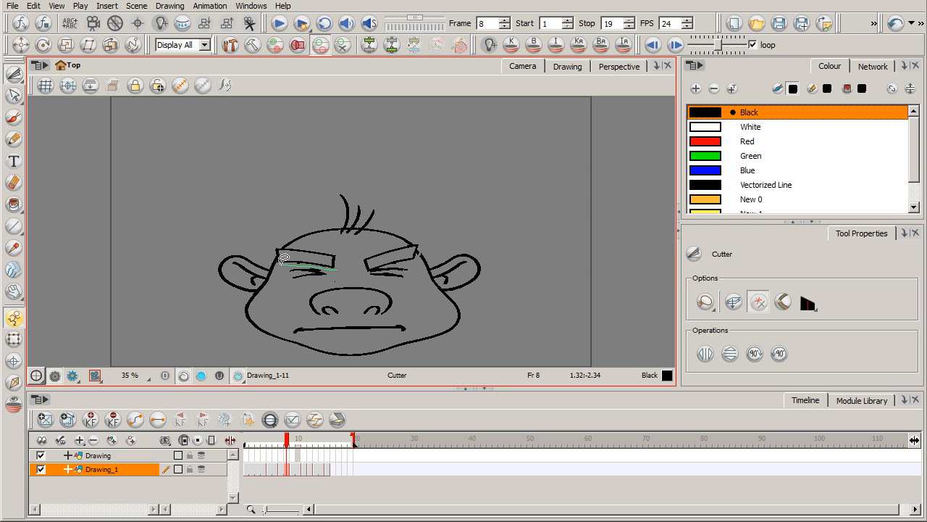
{"action": "mouse_move", "coordinate": [296, 243]}
{"action": "left_mouse_down"}
{"action": "mouse_move", "coordinate": [342, 245]}
{"action": "mouse_move", "coordinate": [335, 265]}
{"action": "mouse_move", "coordinate": [355, 244]}
{"action": "mouse_move", "coordinate": [321, 274]}
{"action": "left_mouse_up"}
{"action": "left_click", "coordinate": [363, 270]}
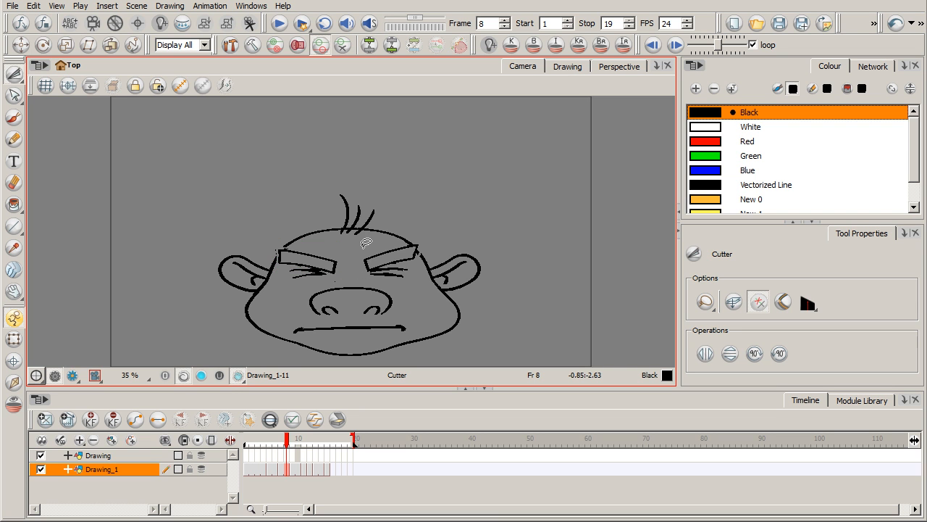
Step: Shift the Drawing_1 drawings after the surprised face at frame 11 one frame later and clear frame 12
{"action": "mouse_move", "coordinate": [286, 444]}
{"action": "left_mouse_down"}
{"action": "mouse_move", "coordinate": [255, 444]}
{"action": "mouse_move", "coordinate": [311, 449]}
{"action": "mouse_move", "coordinate": [292, 448]}
{"action": "mouse_move", "coordinate": [304, 441]}
{"action": "left_mouse_up"}
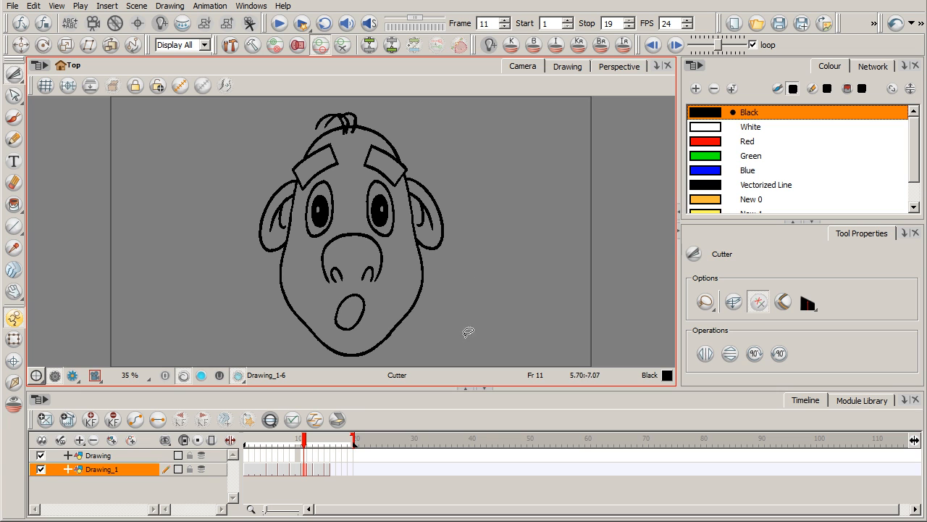
{"action": "left_click", "coordinate": [309, 470]}
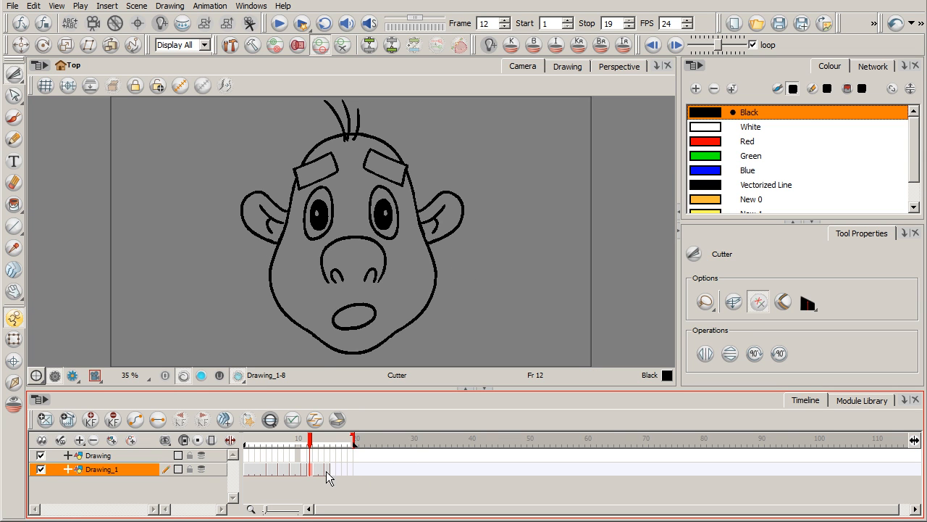
{"action": "left_click_drag", "start_coordinate": [309, 471], "coordinate": [312, 473]}
{"action": "left_click", "coordinate": [310, 441]}
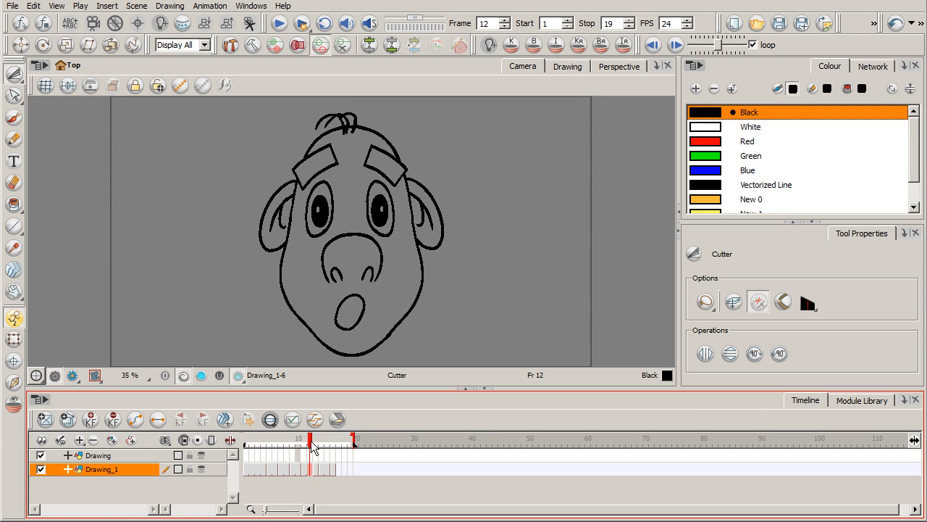
{"action": "left_click", "coordinate": [310, 472]}
{"action": "key", "text": "Delete"}
Step: Copy the whole surprised face from frame 11 of Drawing_1 and paste it as a new drawing at frame 12
{"action": "left_click", "coordinate": [305, 475]}
{"action": "mouse_move", "coordinate": [392, 349]}
{"action": "left_mouse_down"}
{"action": "mouse_move", "coordinate": [228, 237]}
{"action": "mouse_move", "coordinate": [406, 84]}
{"action": "mouse_move", "coordinate": [464, 272]}
{"action": "mouse_move", "coordinate": [403, 355]}
{"action": "left_mouse_up"}
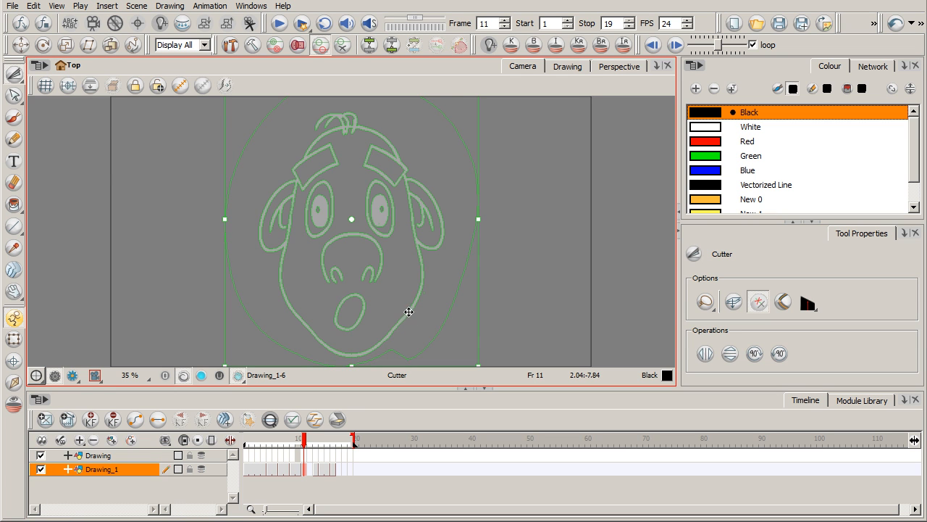
{"action": "key", "text": "ctrl+c"}
{"action": "left_click", "coordinate": [310, 472]}
{"action": "key", "text": "ctrl+v"}
Step: Stretch the copied surprised face at frame 12 taller and narrow it from both sides
{"action": "mouse_move", "coordinate": [429, 300]}
{"action": "left_mouse_down"}
{"action": "mouse_move", "coordinate": [419, 323]}
{"action": "mouse_move", "coordinate": [299, 103]}
{"action": "mouse_move", "coordinate": [445, 267]}
{"action": "left_mouse_up"}
{"action": "key", "text": "1"}
{"action": "key", "text": "1"}
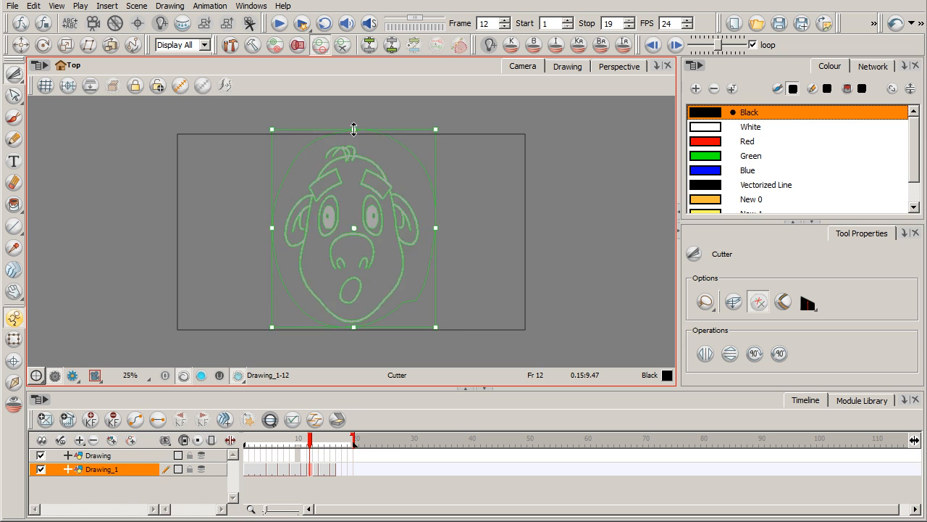
{"action": "mouse_move", "coordinate": [354, 129]}
{"action": "left_mouse_down"}
{"action": "mouse_move", "coordinate": [354, 119]}
{"action": "mouse_move", "coordinate": [352, 132]}
{"action": "left_mouse_up"}
{"action": "left_click_drag", "start_coordinate": [418, 230], "coordinate": [414, 228]}
{"action": "left_click_drag", "start_coordinate": [287, 226], "coordinate": [288, 227]}
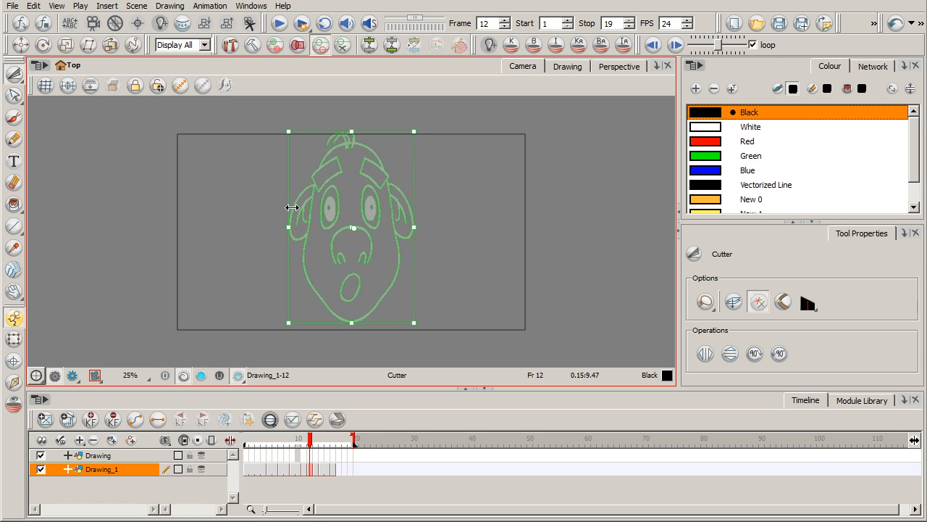
{"action": "left_click", "coordinate": [439, 155]}
Step: Cut out each eyebrow of the stretched face at frame 12 and rotate it so its outer end slopes down more steeply
{"action": "key", "text": "2"}
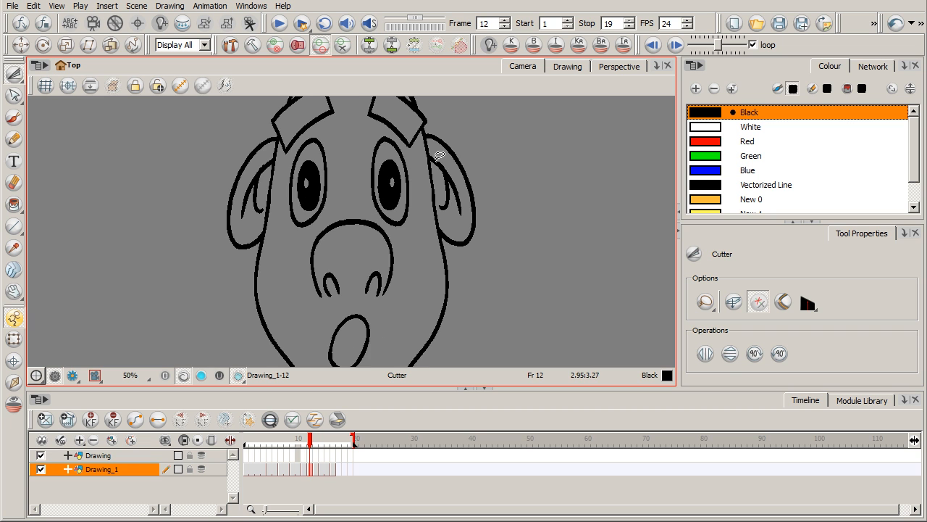
{"action": "key", "text": "alt+b"}
{"action": "mouse_move", "coordinate": [386, 326]}
{"action": "left_mouse_down"}
{"action": "mouse_move", "coordinate": [404, 310]}
{"action": "mouse_move", "coordinate": [407, 363]}
{"action": "left_mouse_up"}
{"action": "left_click_drag", "start_coordinate": [411, 257], "coordinate": [405, 310]}
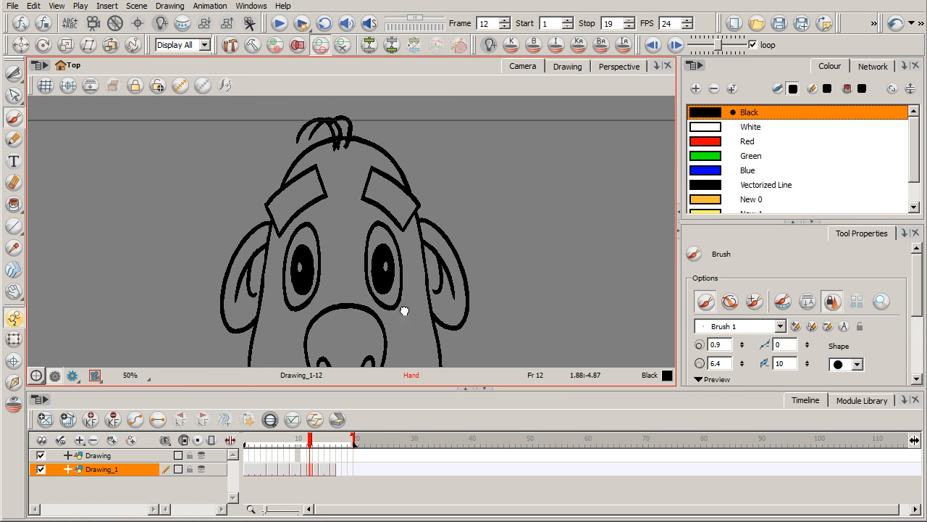
{"action": "left_click", "coordinate": [14, 96]}
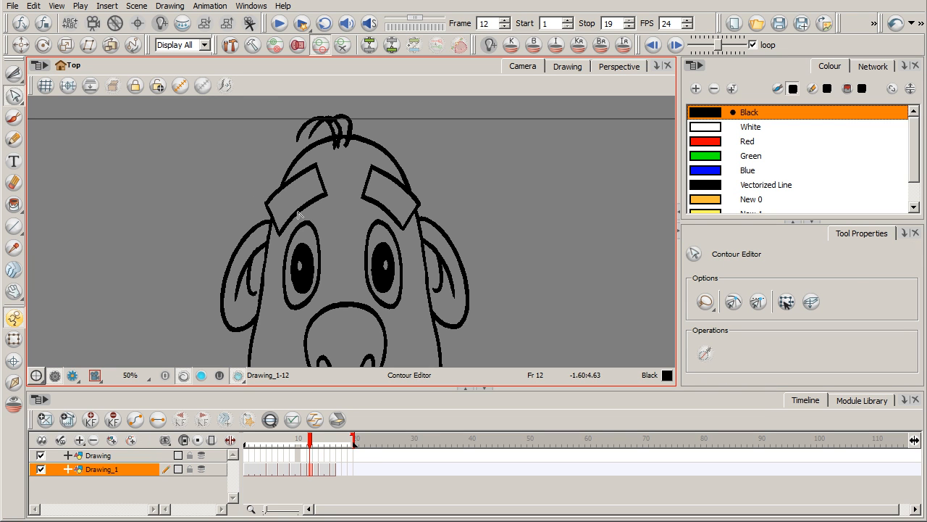
{"action": "left_click_drag", "start_coordinate": [13, 74], "coordinate": [45, 87]}
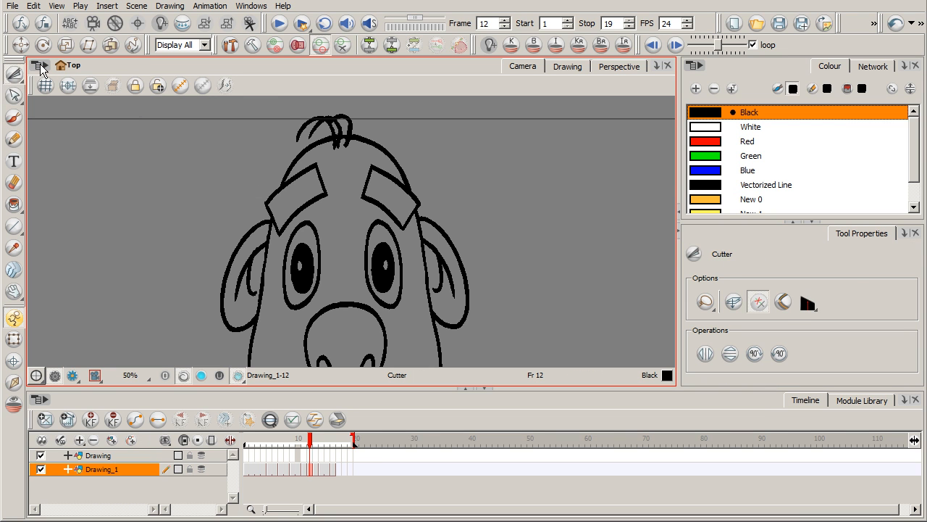
{"action": "mouse_move", "coordinate": [291, 222]}
{"action": "left_mouse_down"}
{"action": "mouse_move", "coordinate": [281, 235]}
{"action": "mouse_move", "coordinate": [266, 196]}
{"action": "mouse_move", "coordinate": [313, 161]}
{"action": "mouse_move", "coordinate": [340, 181]}
{"action": "mouse_move", "coordinate": [339, 165]}
{"action": "left_mouse_up"}
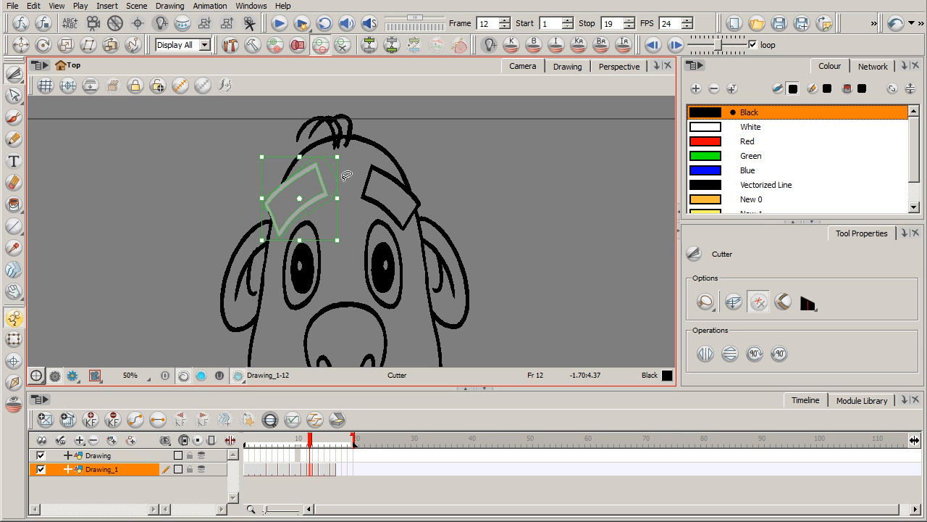
{"action": "mouse_move", "coordinate": [338, 250]}
{"action": "left_mouse_down"}
{"action": "mouse_move", "coordinate": [310, 249]}
{"action": "mouse_move", "coordinate": [344, 239]}
{"action": "left_mouse_up"}
{"action": "left_click", "coordinate": [360, 210]}
{"action": "left_click_drag", "start_coordinate": [363, 205], "coordinate": [366, 161]}
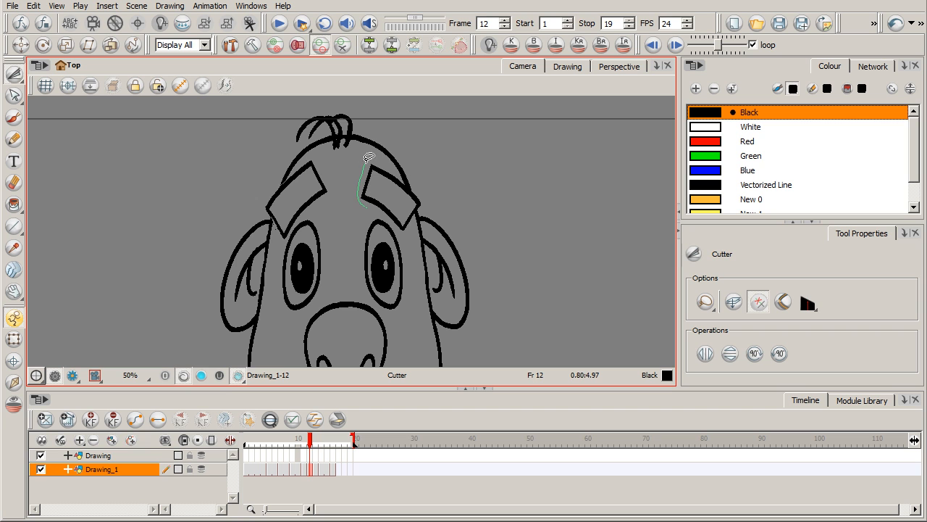
{"action": "mouse_move", "coordinate": [410, 182]}
{"action": "left_mouse_down"}
{"action": "mouse_move", "coordinate": [426, 192]}
{"action": "mouse_move", "coordinate": [407, 234]}
{"action": "mouse_move", "coordinate": [363, 207]}
{"action": "left_mouse_up"}
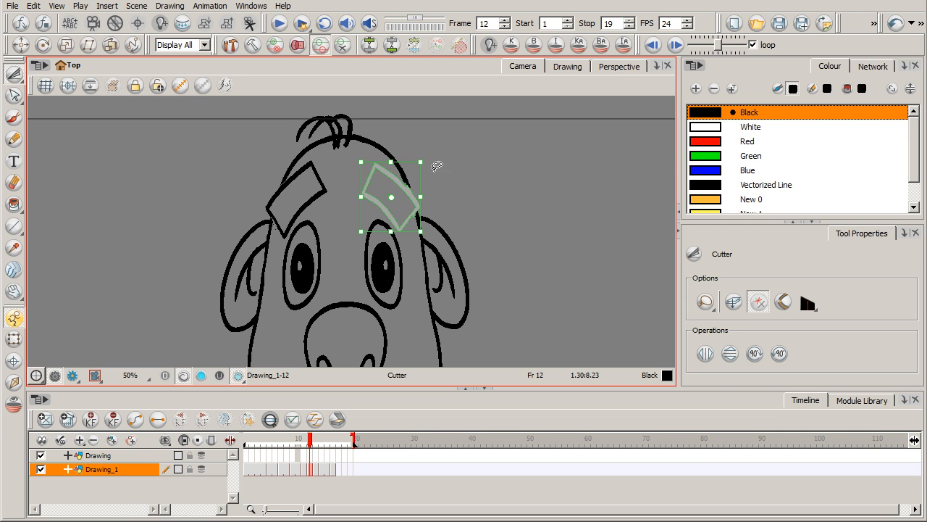
Step: Cut out the open mouth of the stretched face at frame 12 and stretch it taller
{"action": "key", "text": "space"}
{"action": "left_click_drag", "start_coordinate": [436, 288], "coordinate": [450, 189]}
{"action": "left_click_drag", "start_coordinate": [344, 283], "coordinate": [396, 265]}
{"action": "left_click_drag", "start_coordinate": [358, 340], "coordinate": [357, 344]}
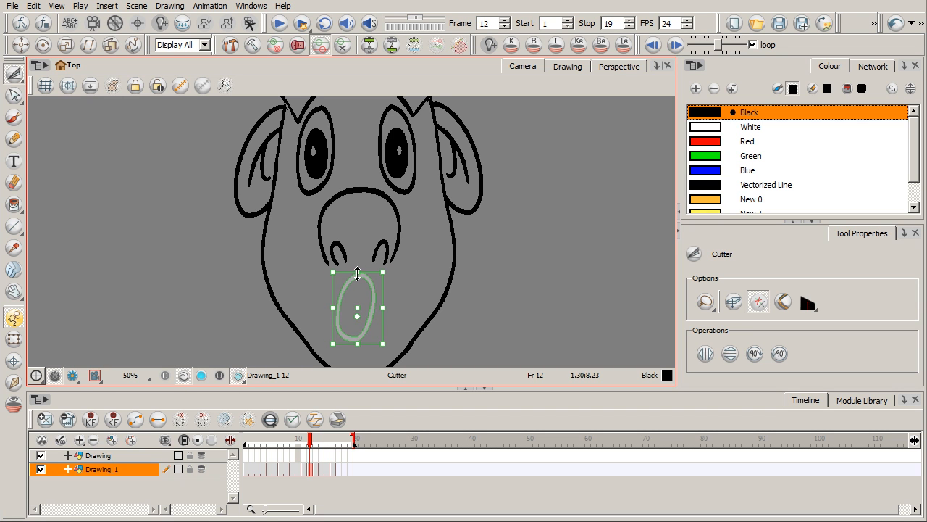
{"action": "key", "text": "1"}
{"action": "left_click", "coordinate": [436, 283]}
Step: Shorten the playback range so that it stops at frame 16
{"action": "left_click_drag", "start_coordinate": [352, 438], "coordinate": [339, 433]}
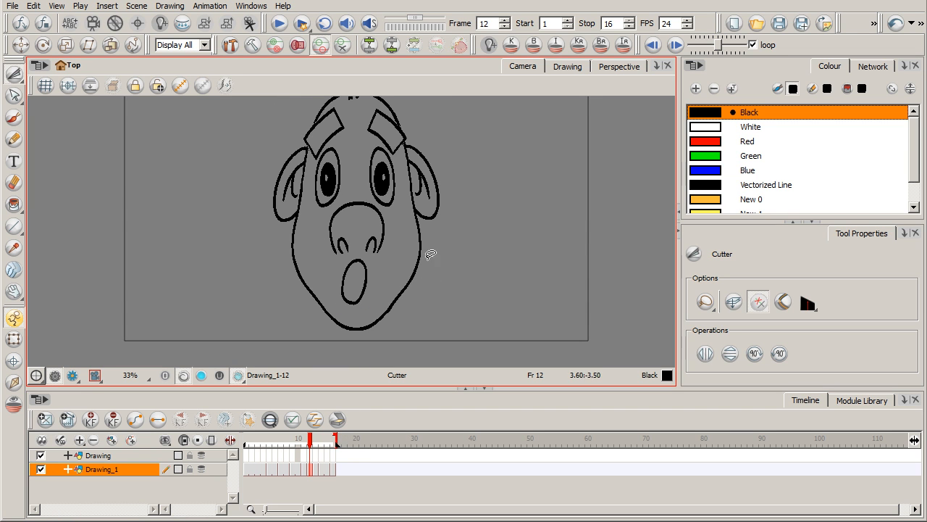
{"action": "key", "text": "space"}
{"action": "left_click_drag", "start_coordinate": [455, 255], "coordinate": [446, 285]}
Step: Play the facial expression change several times and scrub through its frames to examine the squashed pose and the poses before it
{"action": "mouse_move", "coordinate": [304, 439]}
{"action": "left_mouse_down"}
{"action": "mouse_move", "coordinate": [247, 439]}
{"action": "mouse_move", "coordinate": [333, 443]}
{"action": "mouse_move", "coordinate": [247, 439]}
{"action": "left_mouse_up"}
{"action": "left_click", "coordinate": [266, 378]}
{"action": "left_click", "coordinate": [277, 24]}
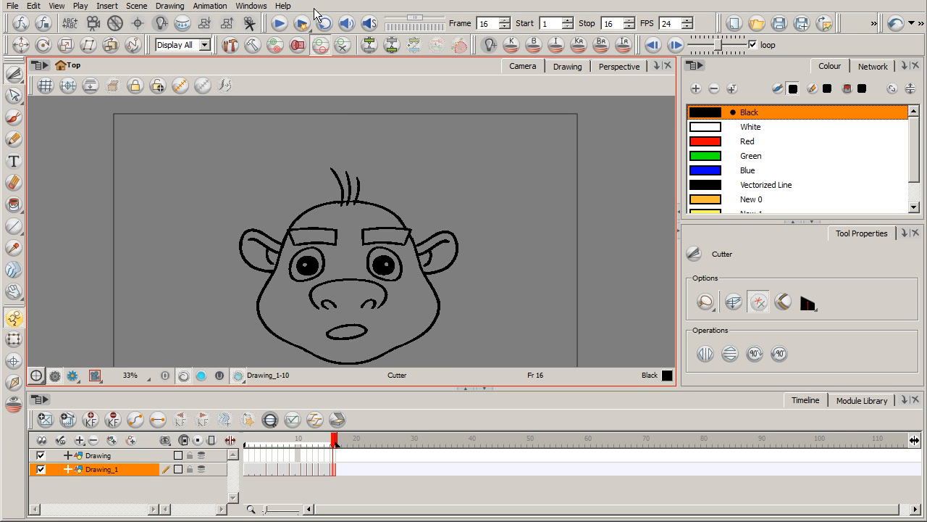
{"action": "left_click", "coordinate": [280, 25]}
{"action": "left_click", "coordinate": [281, 25]}
{"action": "left_click", "coordinate": [281, 26]}
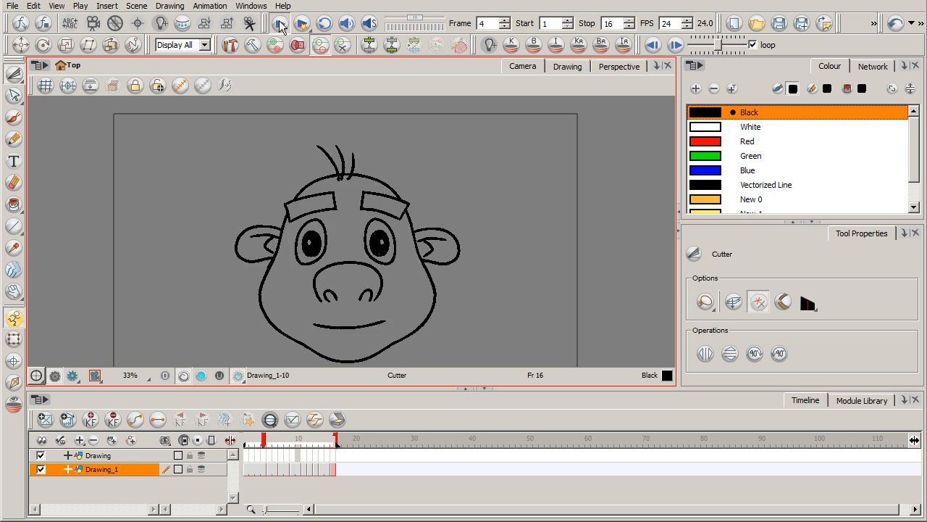
{"action": "left_click", "coordinate": [281, 26]}
{"action": "left_click", "coordinate": [282, 26]}
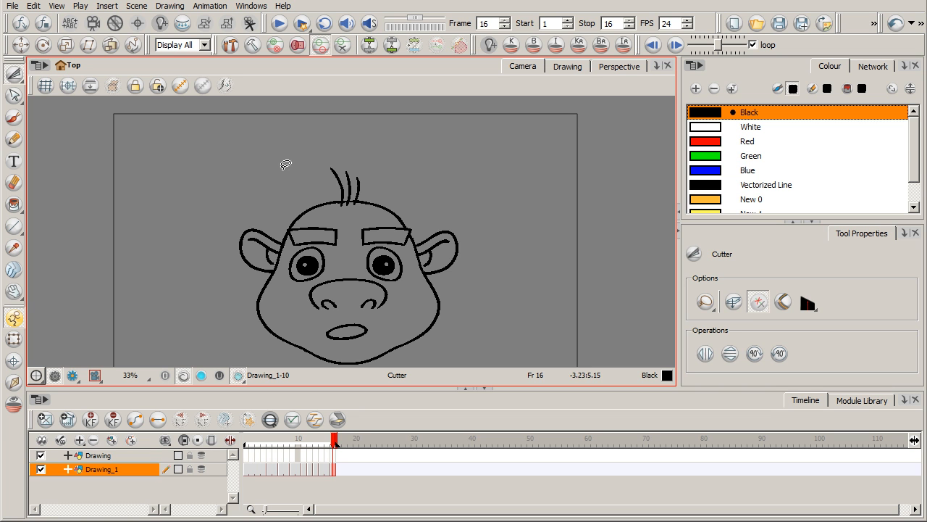
{"action": "mouse_move", "coordinate": [254, 436]}
{"action": "left_mouse_down"}
{"action": "mouse_move", "coordinate": [246, 439]}
{"action": "mouse_move", "coordinate": [310, 439]}
{"action": "mouse_move", "coordinate": [290, 440]}
{"action": "left_mouse_up"}
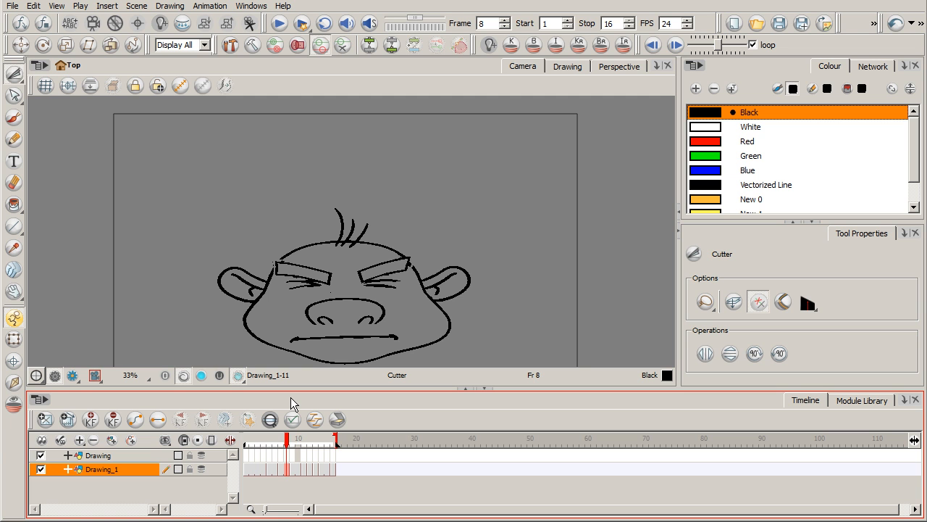
{"action": "mouse_move", "coordinate": [290, 441]}
{"action": "left_mouse_down"}
{"action": "mouse_move", "coordinate": [274, 440]}
{"action": "mouse_move", "coordinate": [313, 442]}
{"action": "mouse_move", "coordinate": [264, 439]}
{"action": "mouse_move", "coordinate": [324, 435]}
{"action": "mouse_move", "coordinate": [275, 439]}
{"action": "left_mouse_up"}
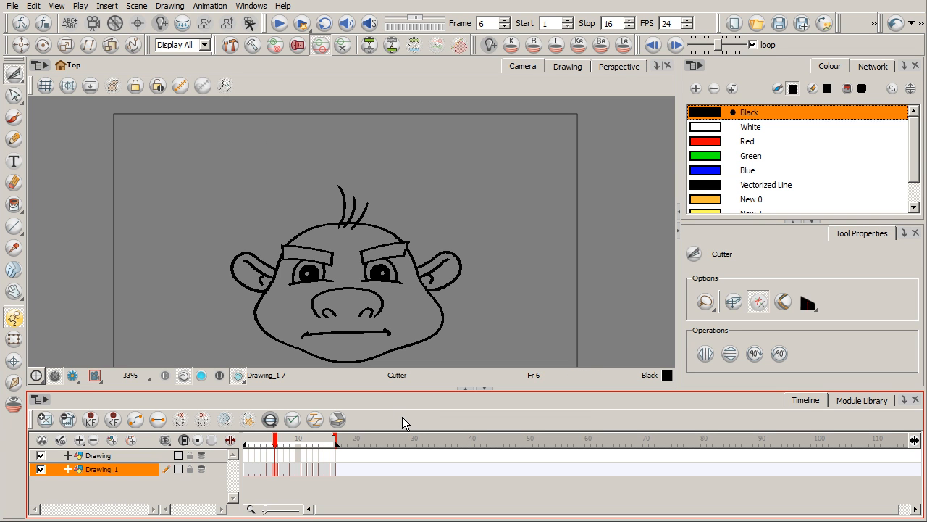
{"action": "mouse_move", "coordinate": [275, 439]}
{"action": "left_mouse_down"}
{"action": "mouse_move", "coordinate": [250, 439]}
{"action": "mouse_move", "coordinate": [333, 440]}
{"action": "mouse_move", "coordinate": [247, 439]}
{"action": "left_mouse_up"}
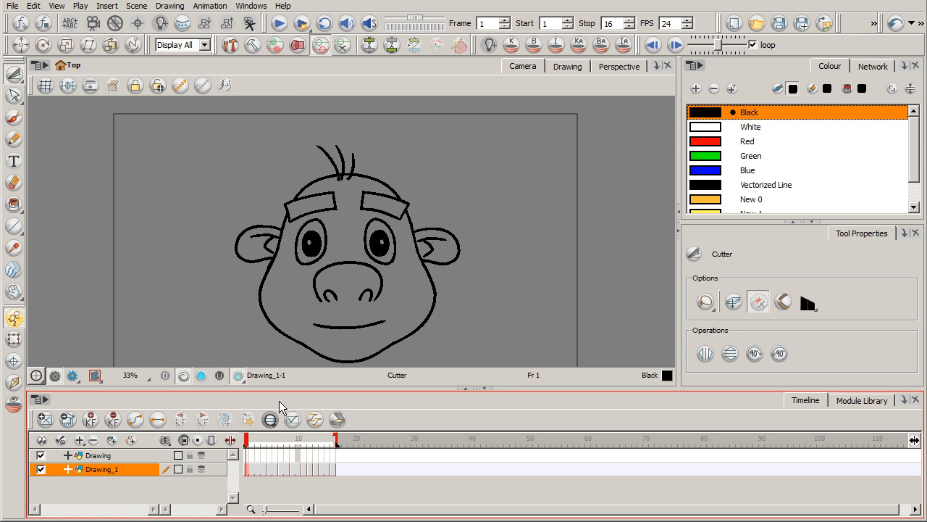